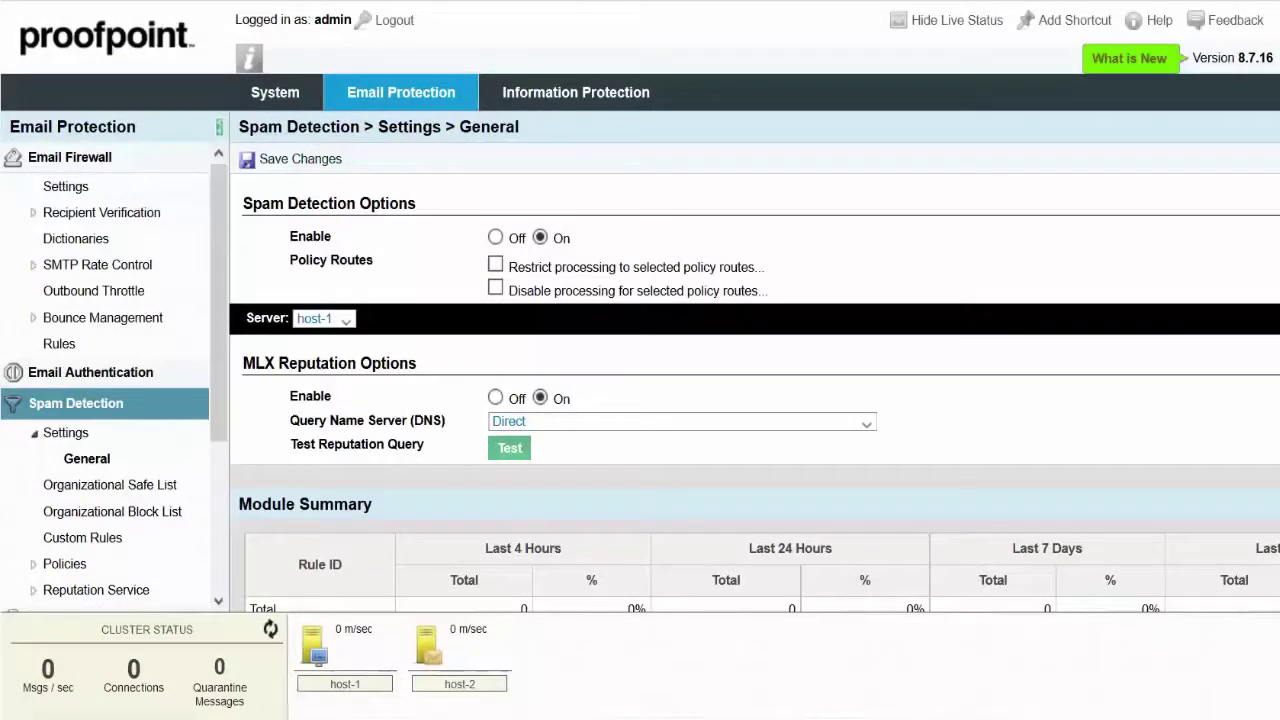
Step: Add a Sender Hostname Equals 'proofpoint.com' entry to the Organizational Safe List
{"action": "left_click", "coordinate": [98, 486]}
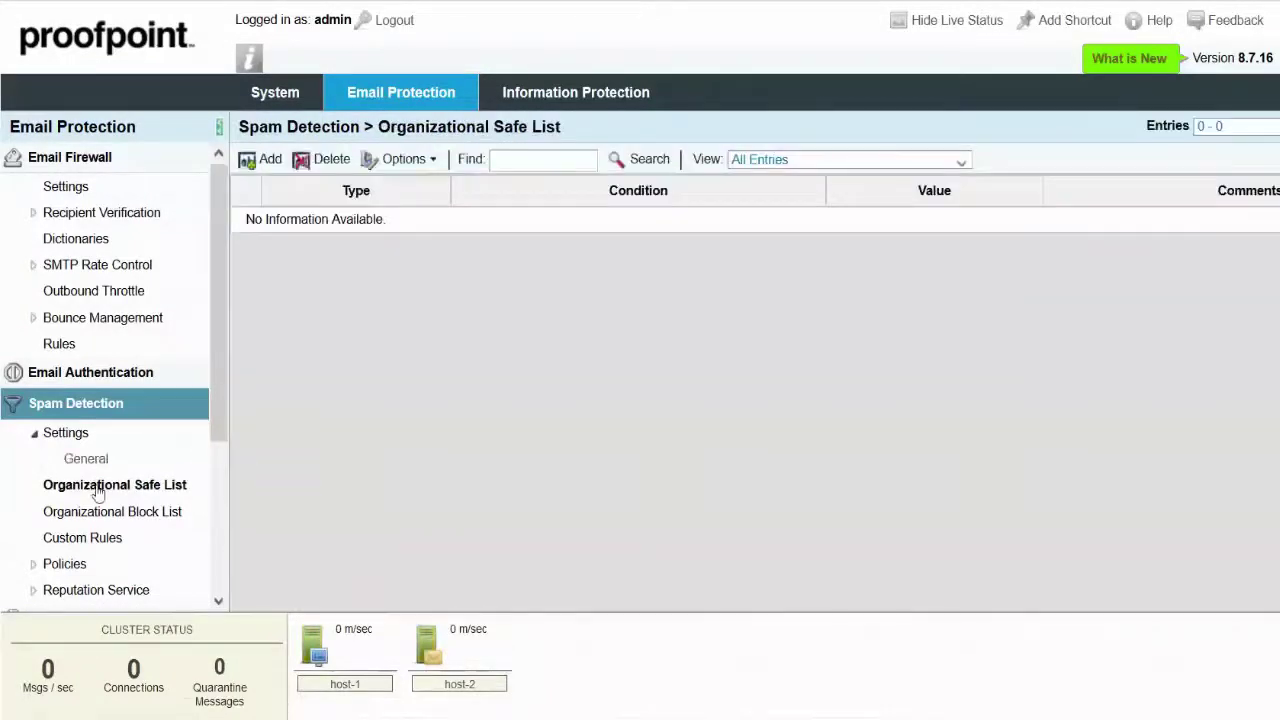
{"action": "left_click", "coordinate": [263, 162]}
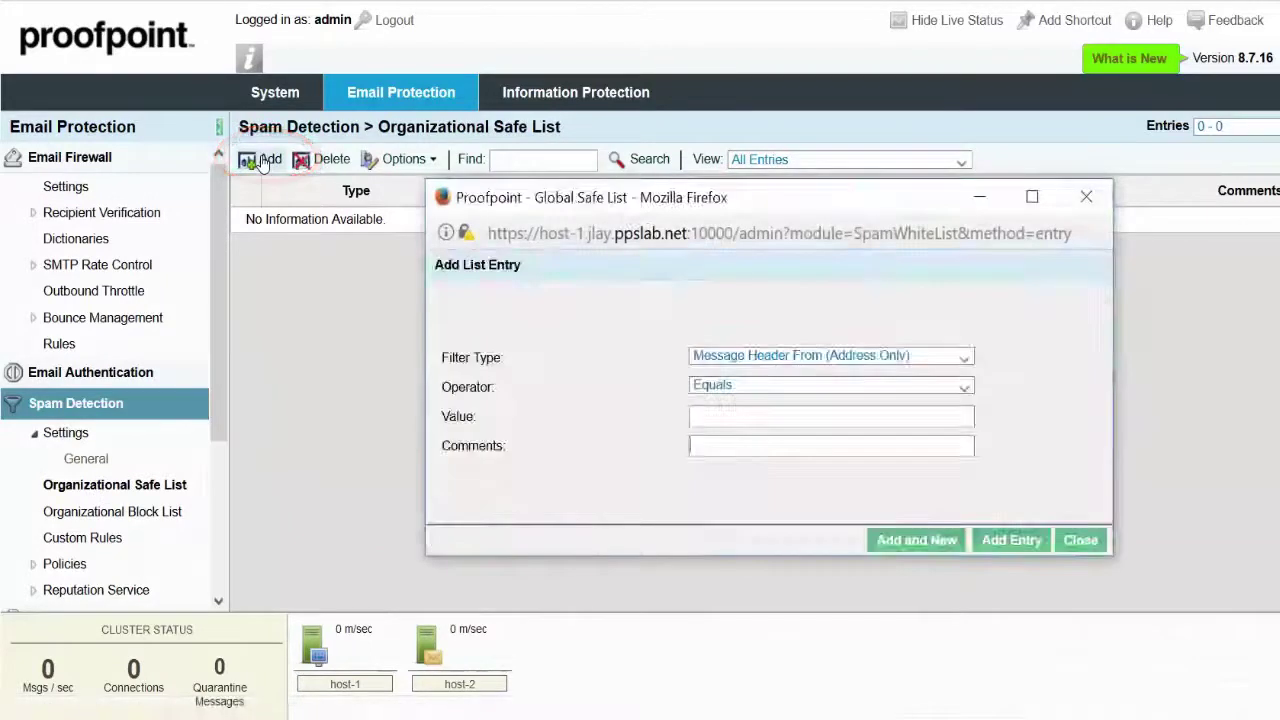
{"action": "left_click", "coordinate": [760, 356]}
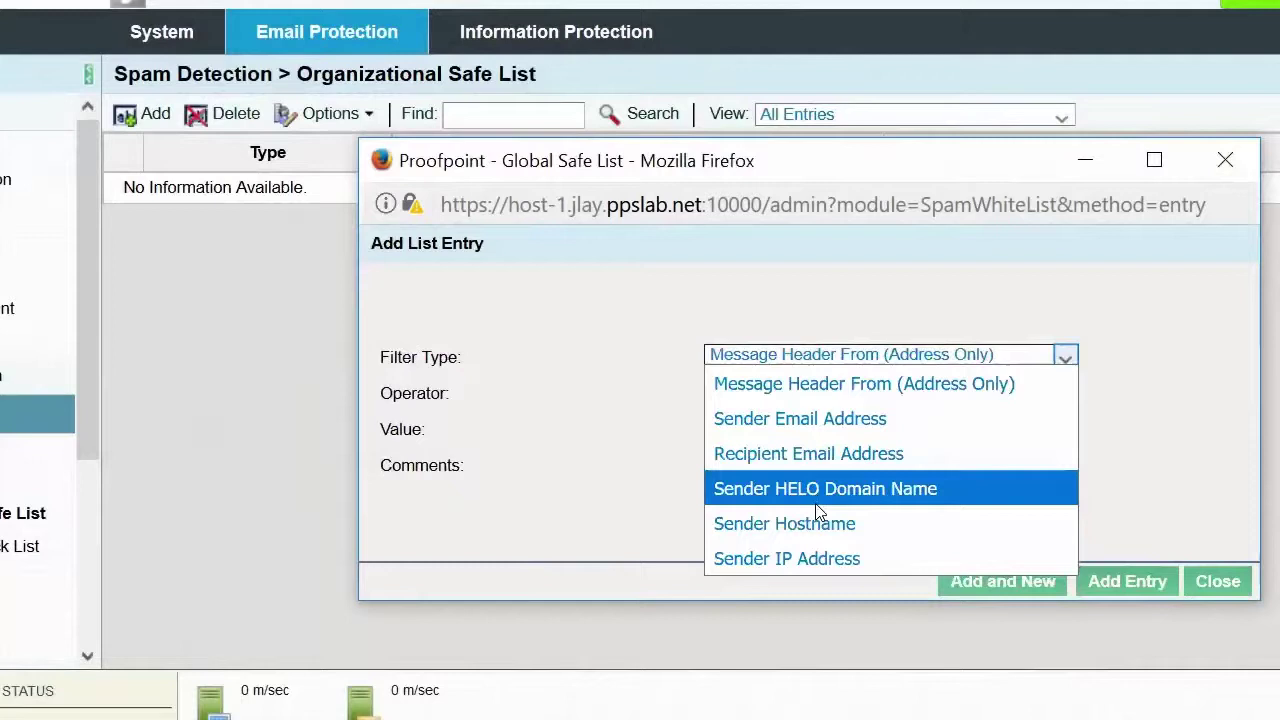
{"action": "left_click", "coordinate": [811, 524]}
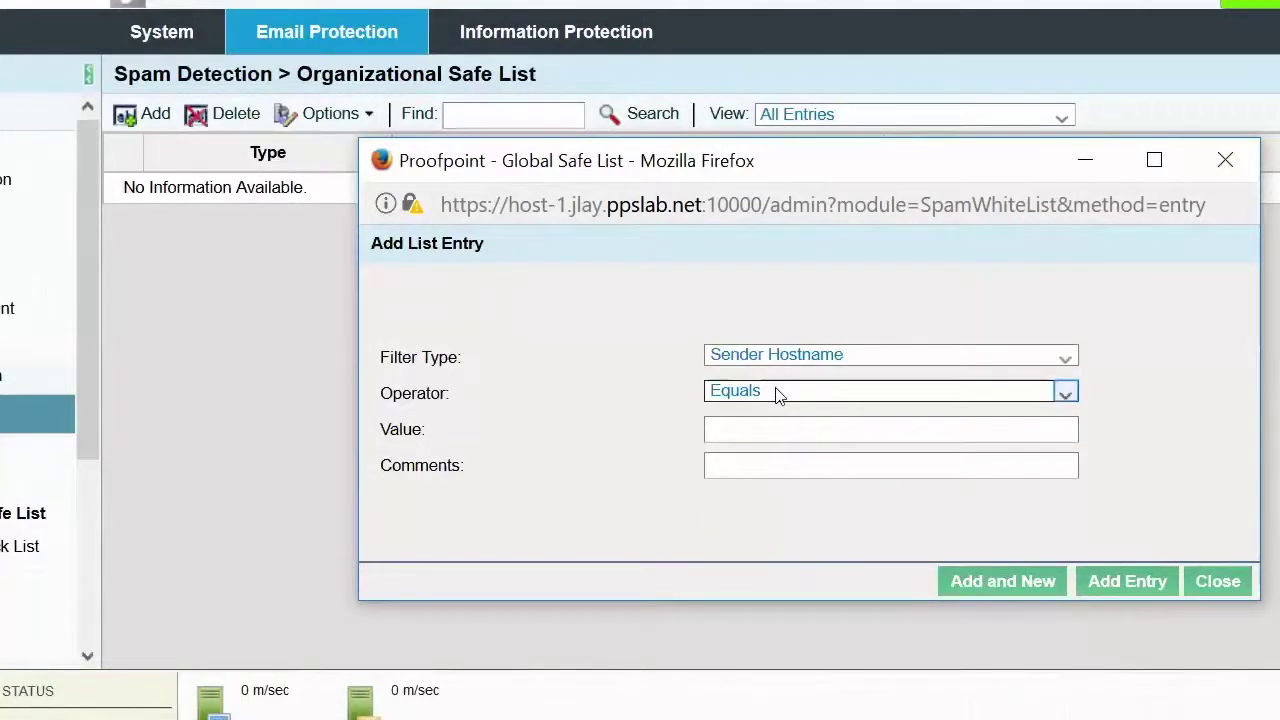
{"action": "left_click", "coordinate": [766, 427]}
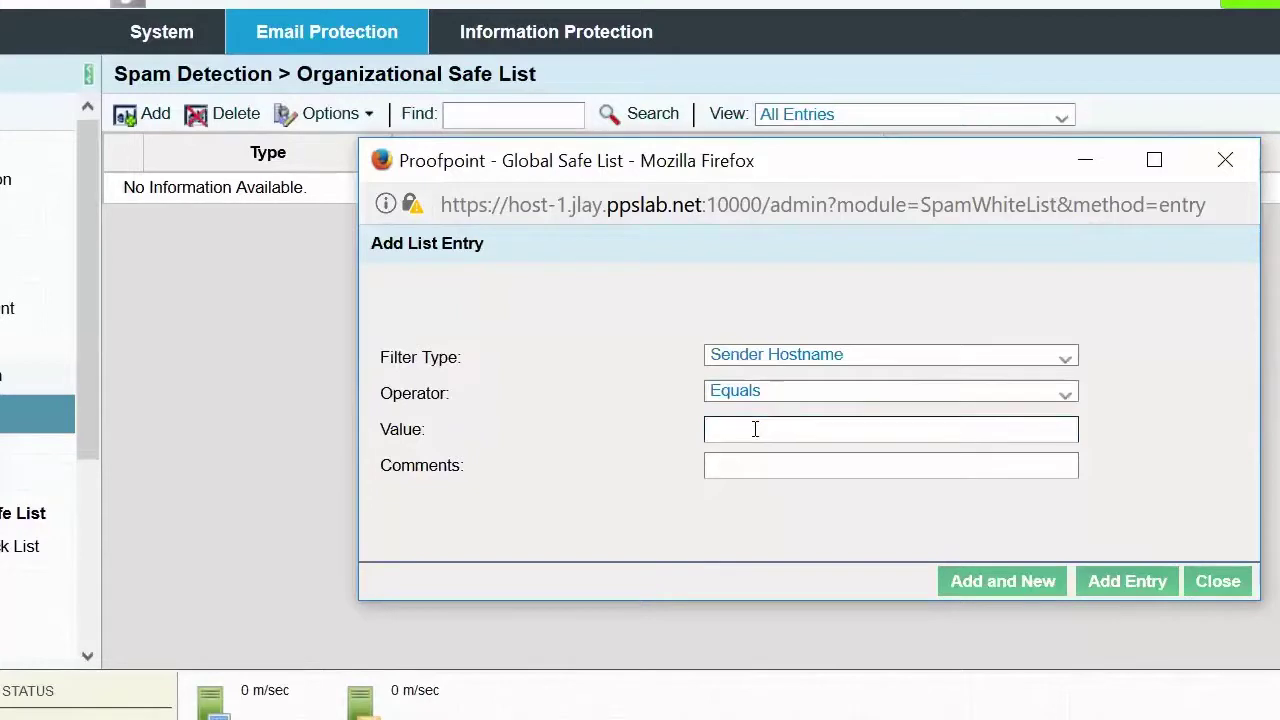
{"action": "type", "text": "p"}
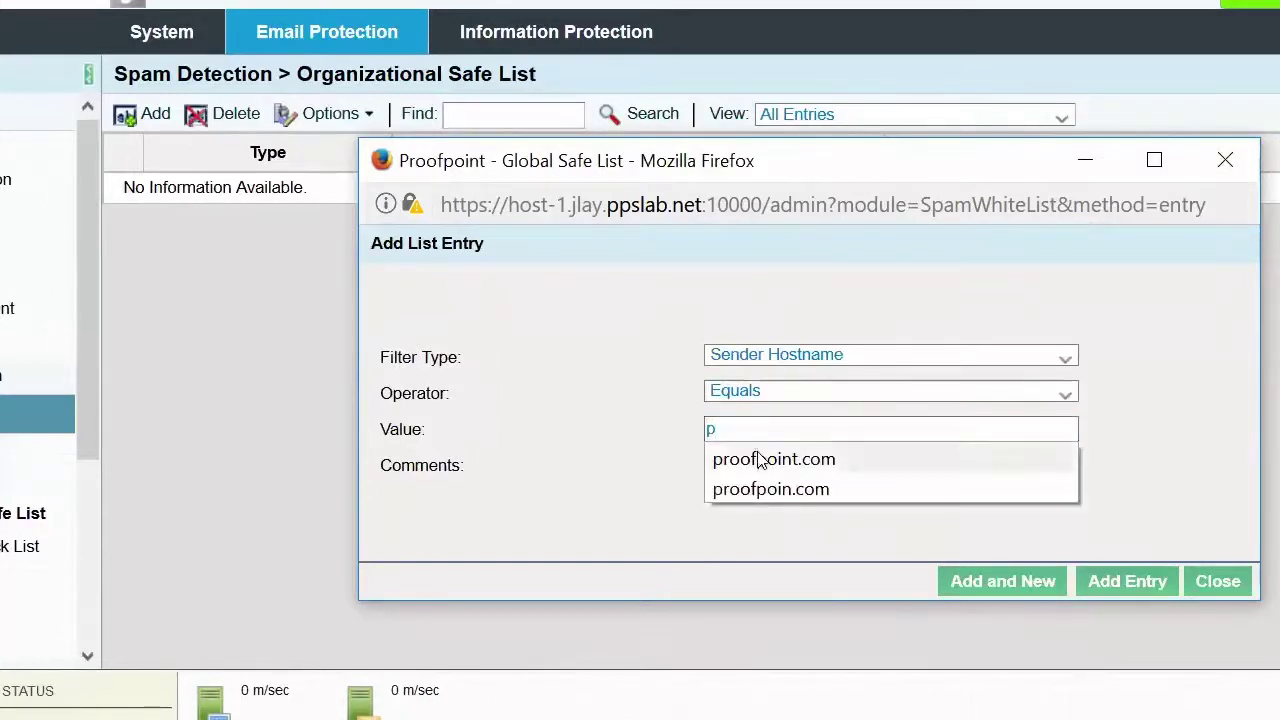
{"action": "left_click", "coordinate": [760, 459]}
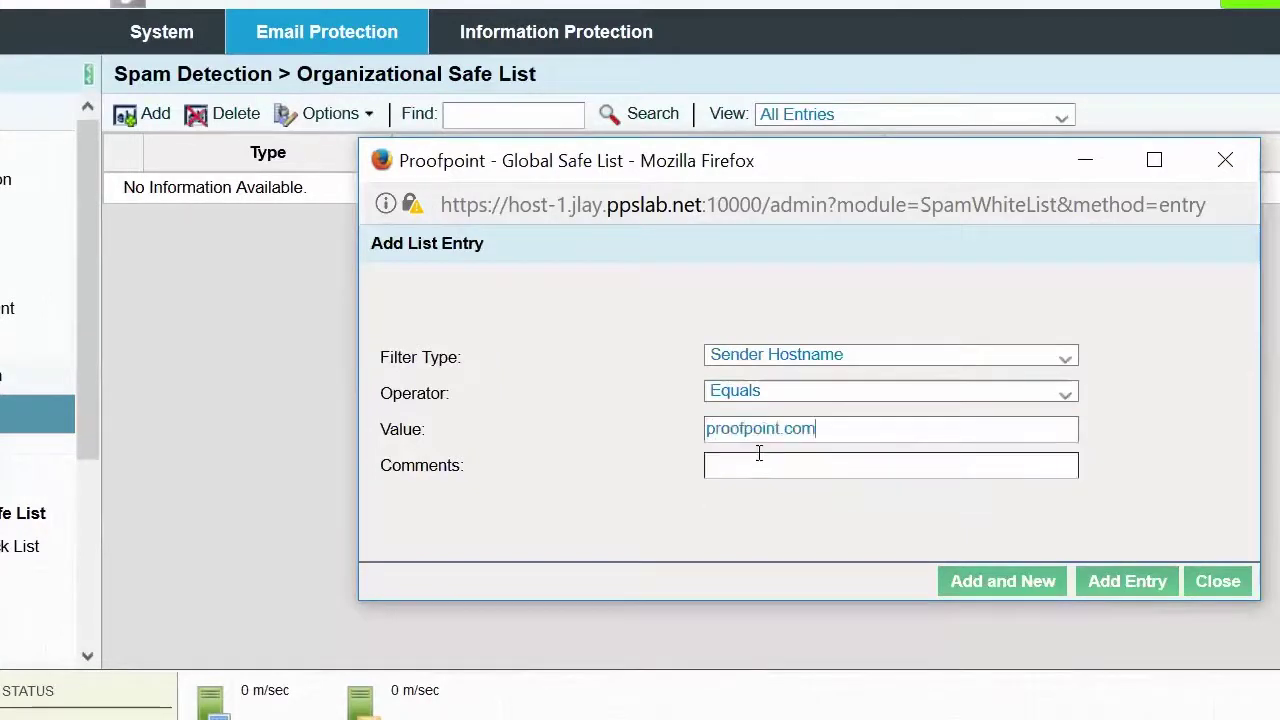
{"action": "left_click", "coordinate": [1130, 579]}
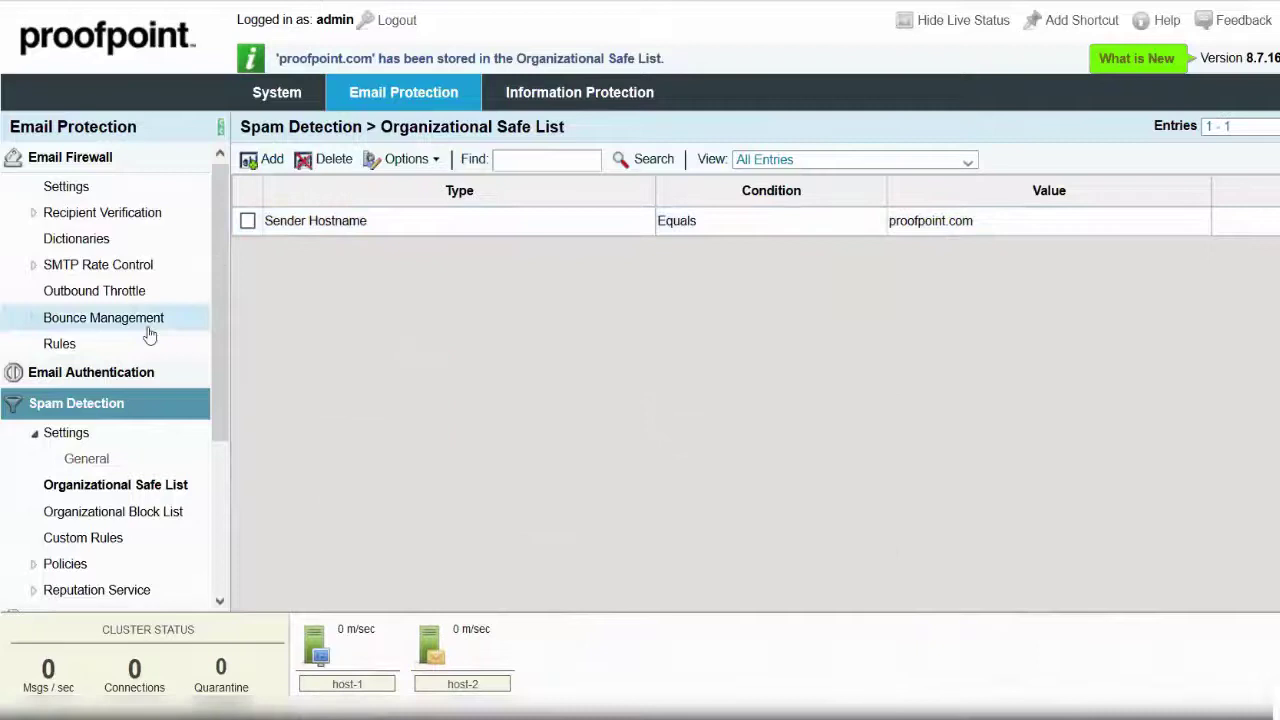
Step: In Custom Rules, add a rule with ID 'Mailchimp' and description 'mailchimp.com'
{"action": "left_click", "coordinate": [85, 540]}
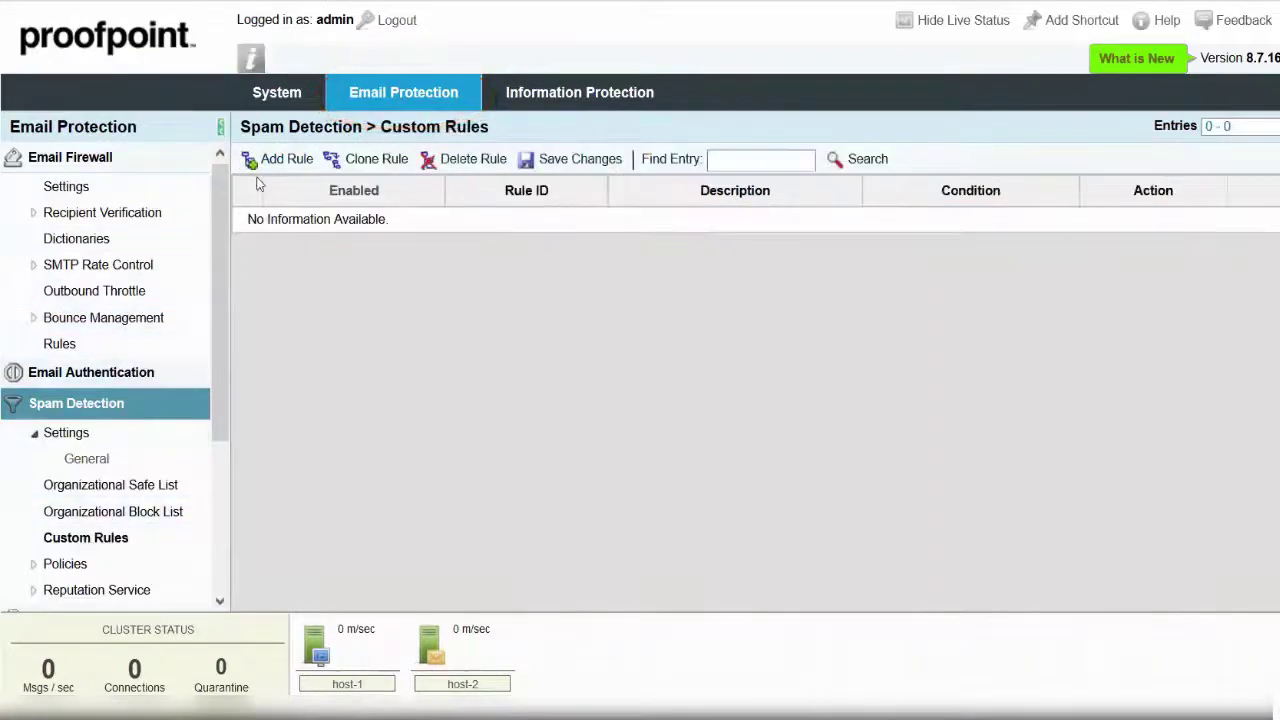
{"action": "left_click", "coordinate": [280, 162]}
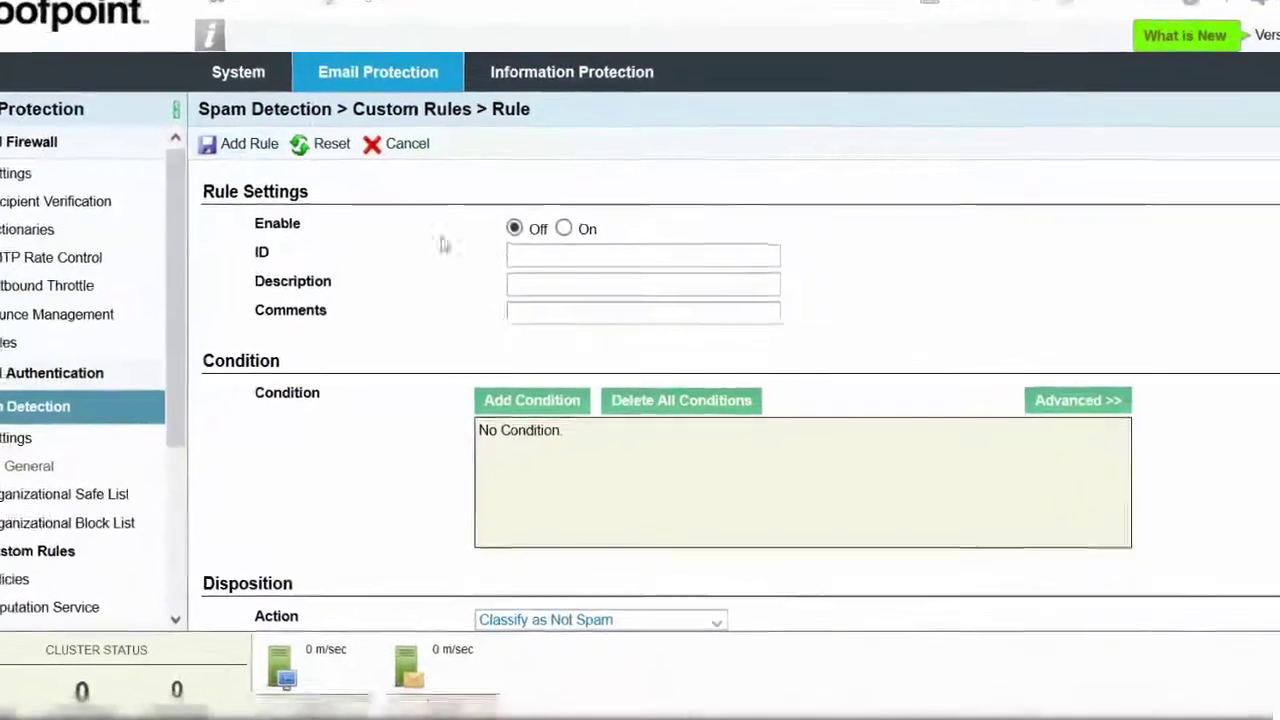
{"action": "left_click", "coordinate": [517, 250]}
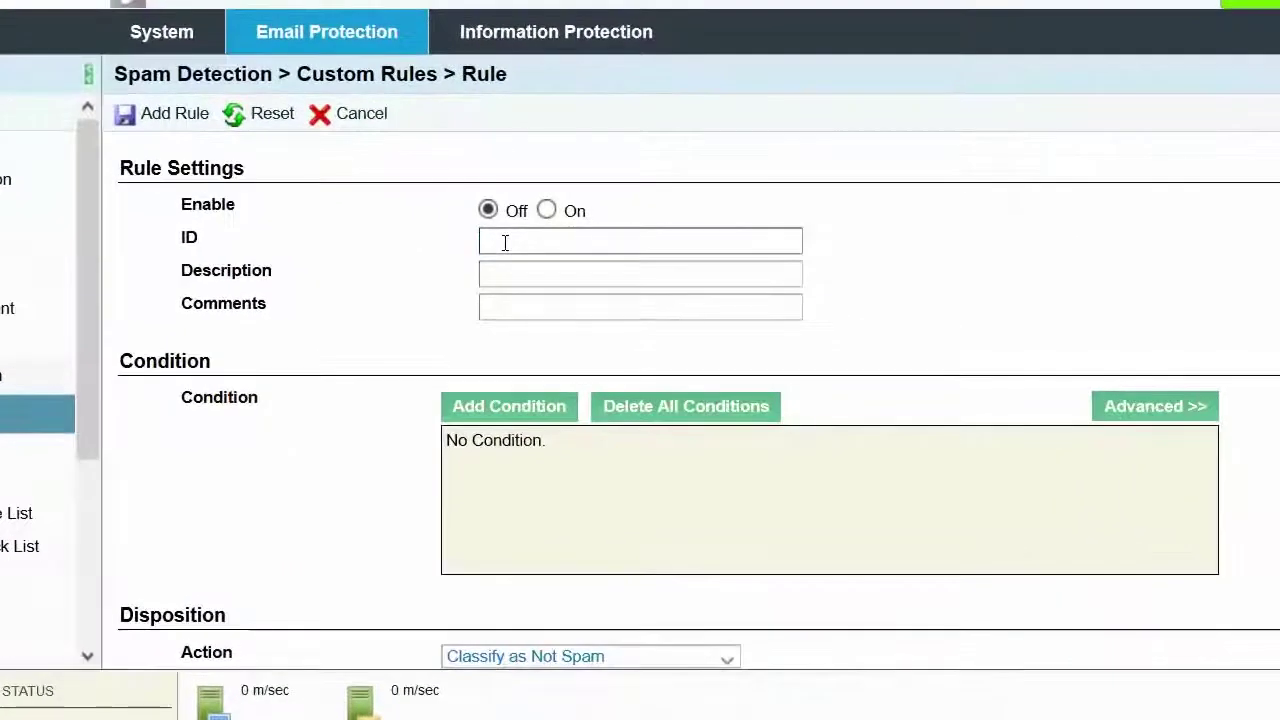
{"action": "type", "text": "m"}
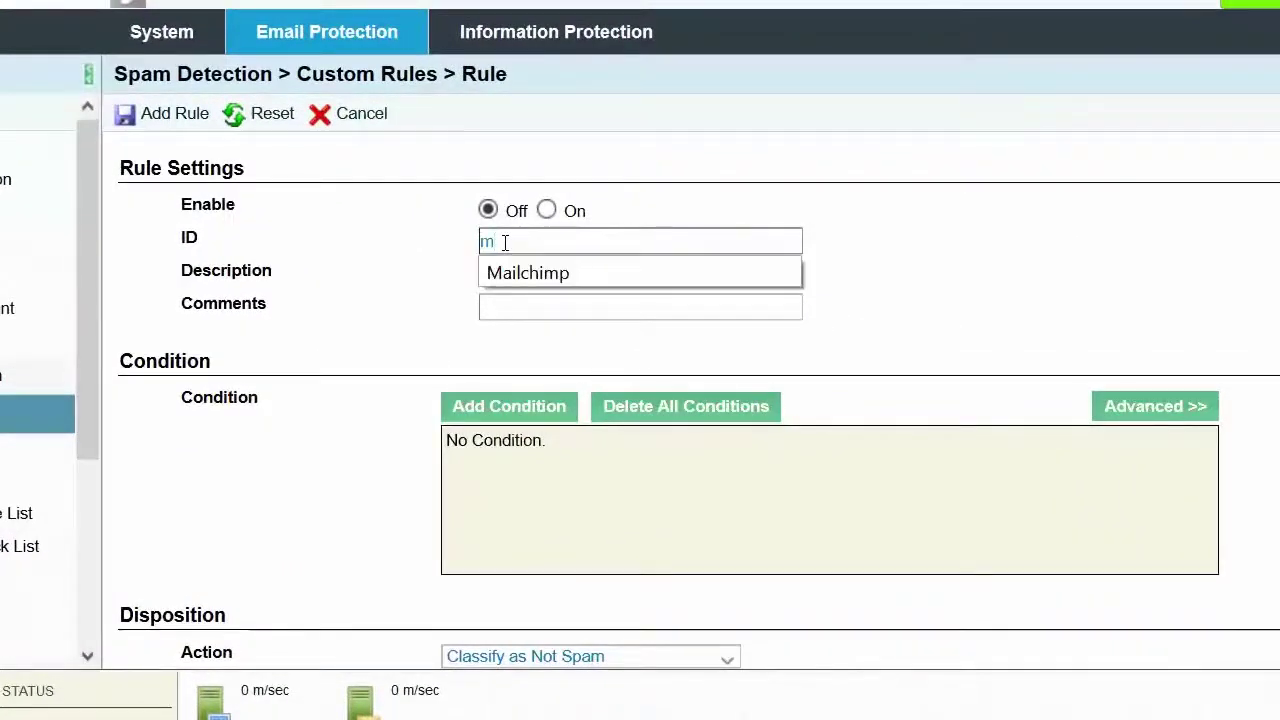
{"action": "left_click", "coordinate": [503, 274]}
{"action": "left_click", "coordinate": [509, 273]}
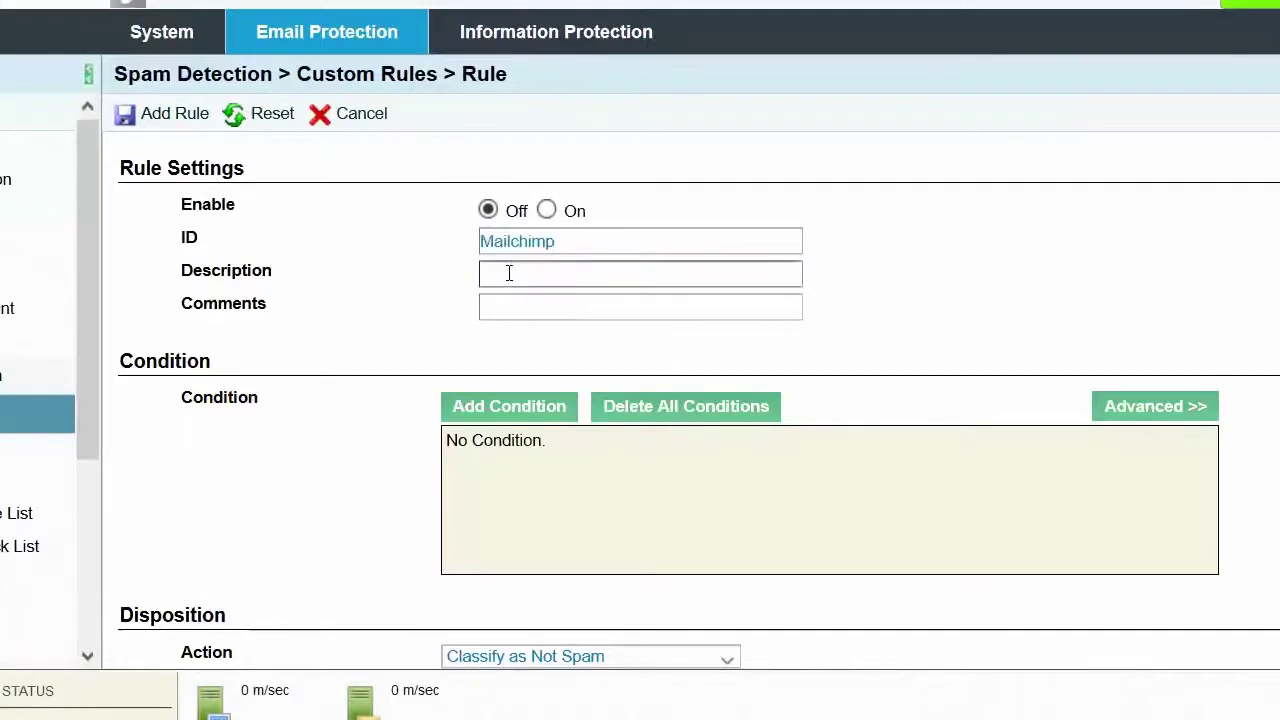
{"action": "type", "text": "m"}
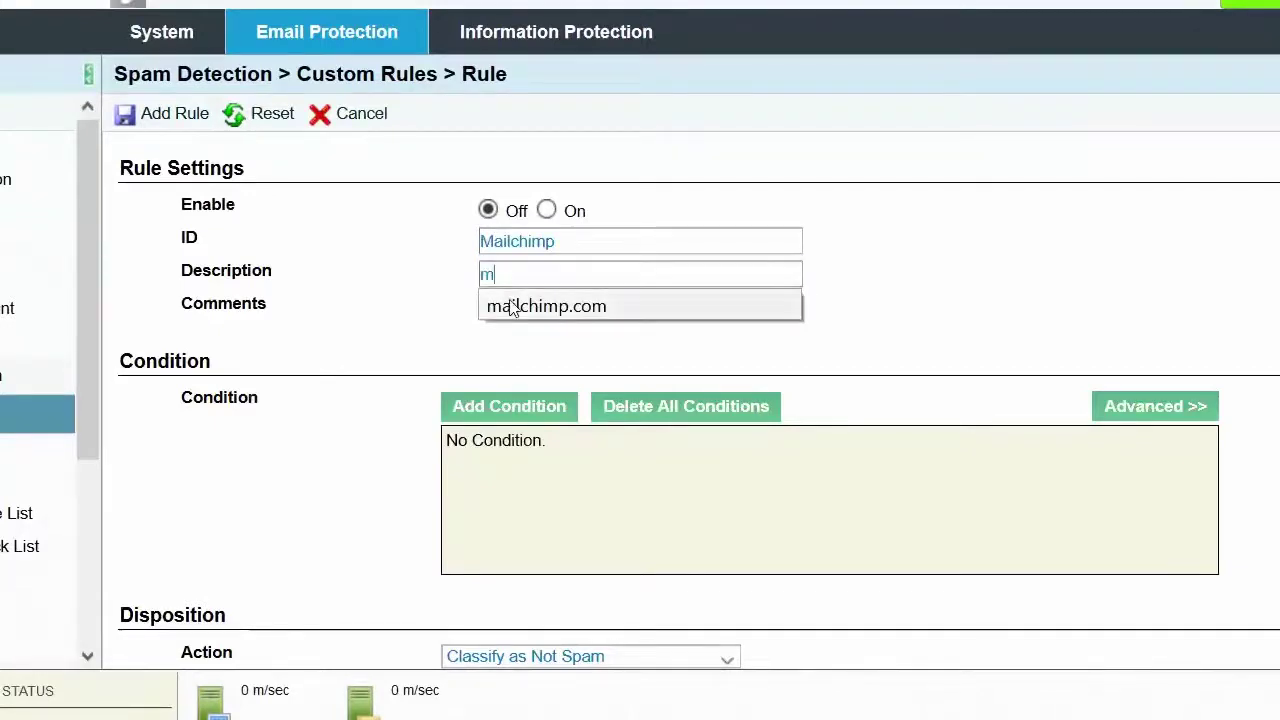
{"action": "left_click", "coordinate": [512, 308]}
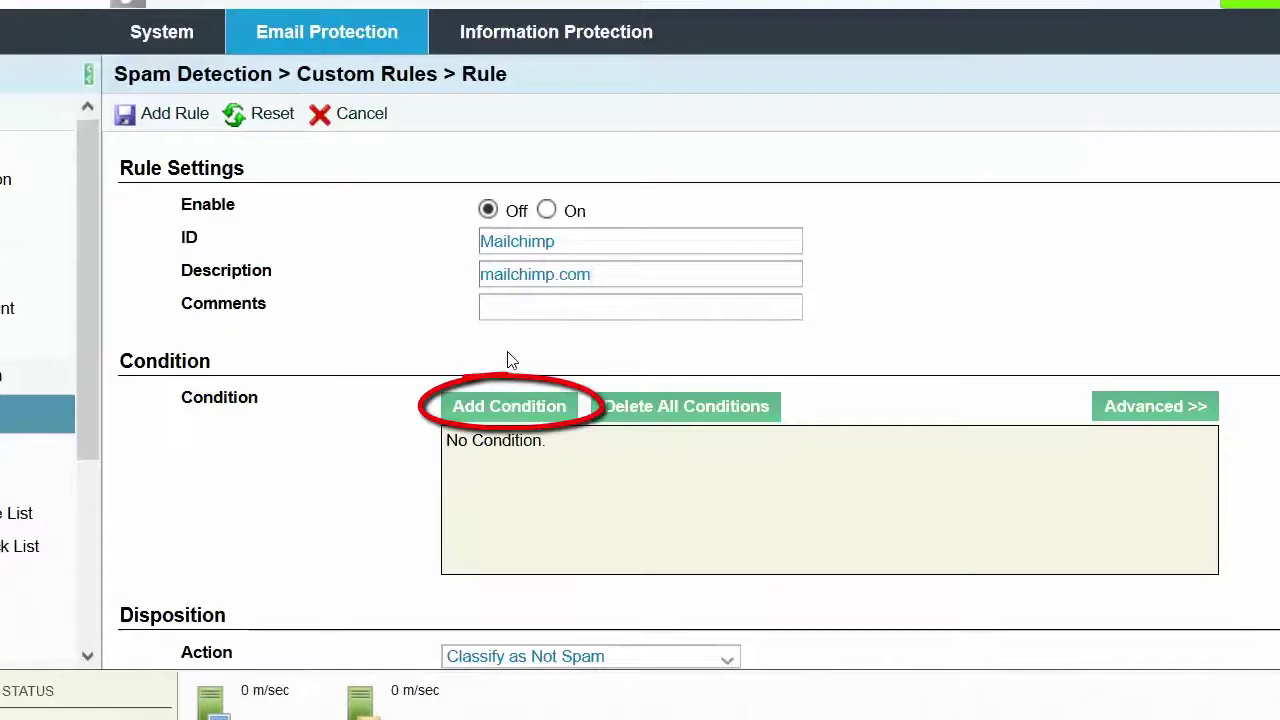
Step: Define a Sender Hostname Ends With '.mailchimp.com' condition, keeping the leading dot
{"action": "left_click", "coordinate": [505, 407]}
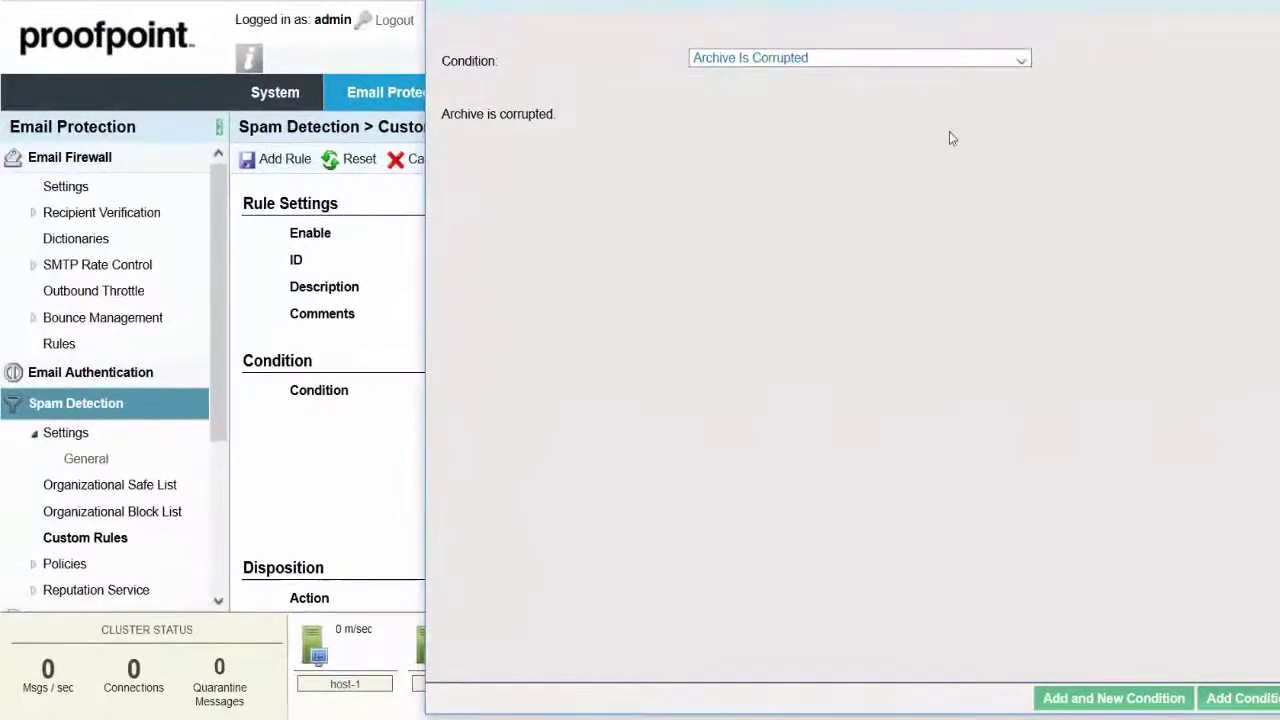
{"action": "left_click", "coordinate": [1021, 59]}
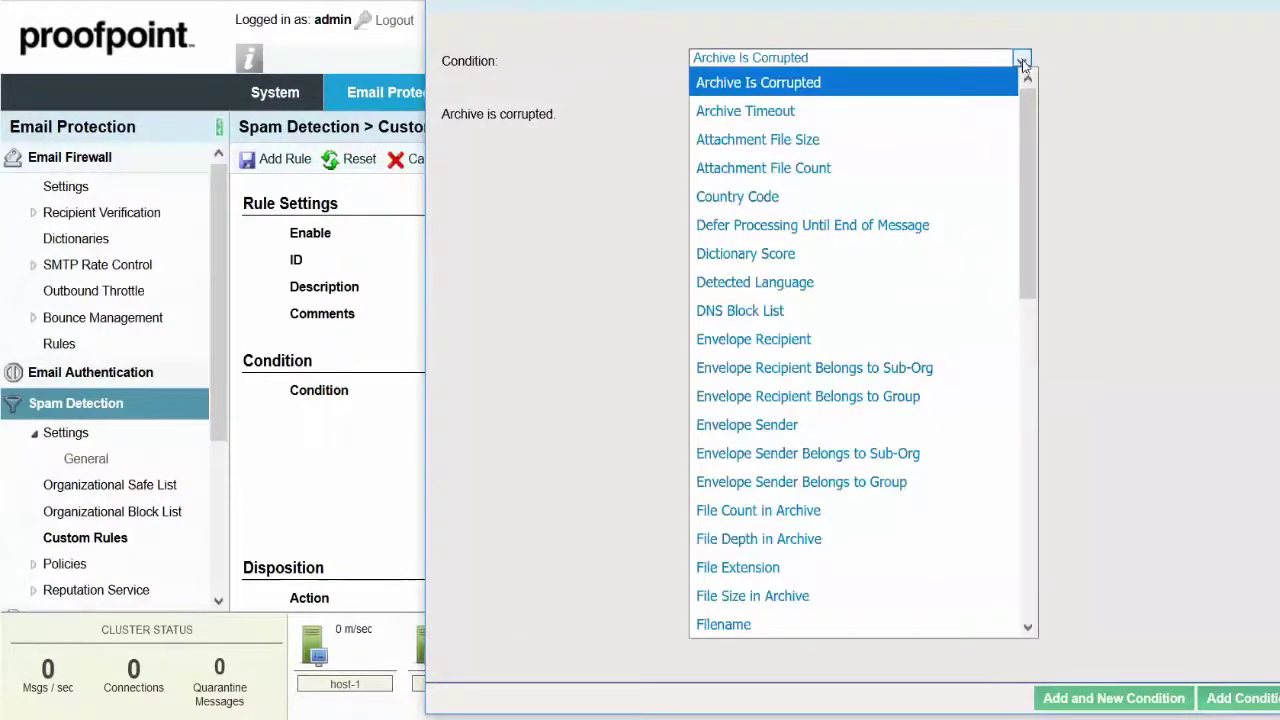
{"action": "scroll", "coordinate": [1028, 250], "scroll_direction": "down", "scroll_amount": 7}
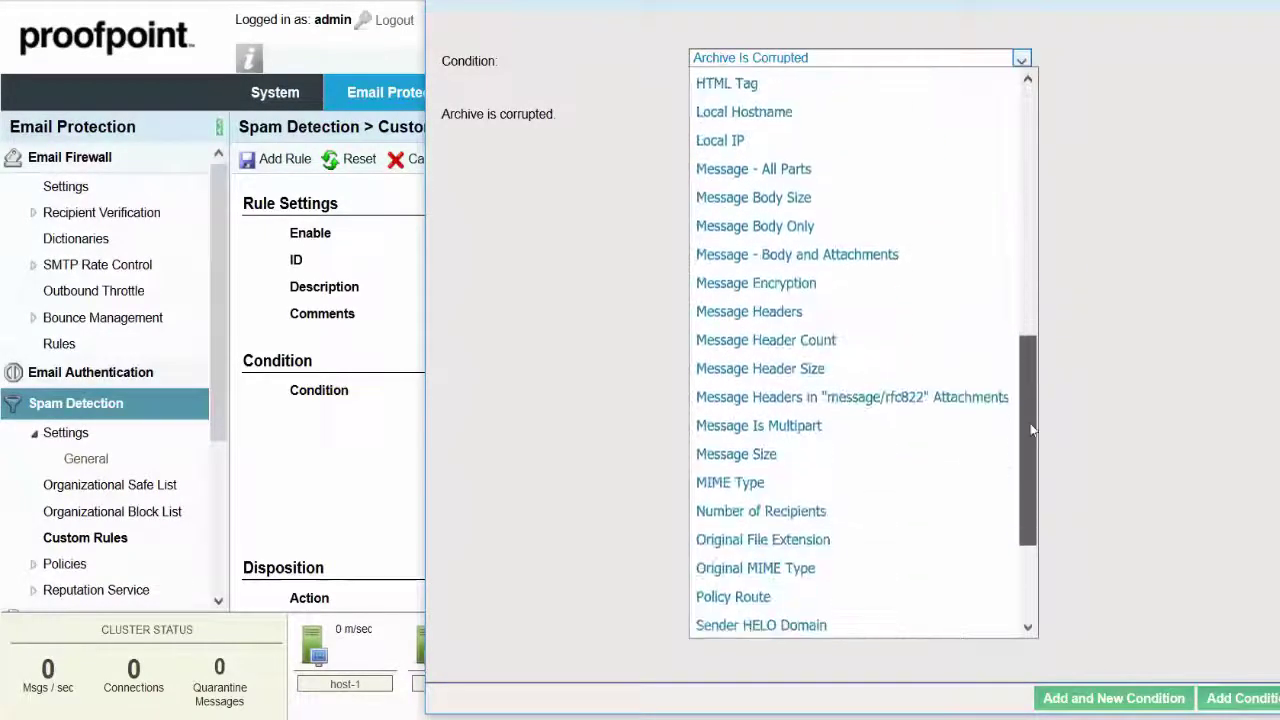
{"action": "scroll", "coordinate": [1032, 430], "scroll_direction": "down", "scroll_amount": 3}
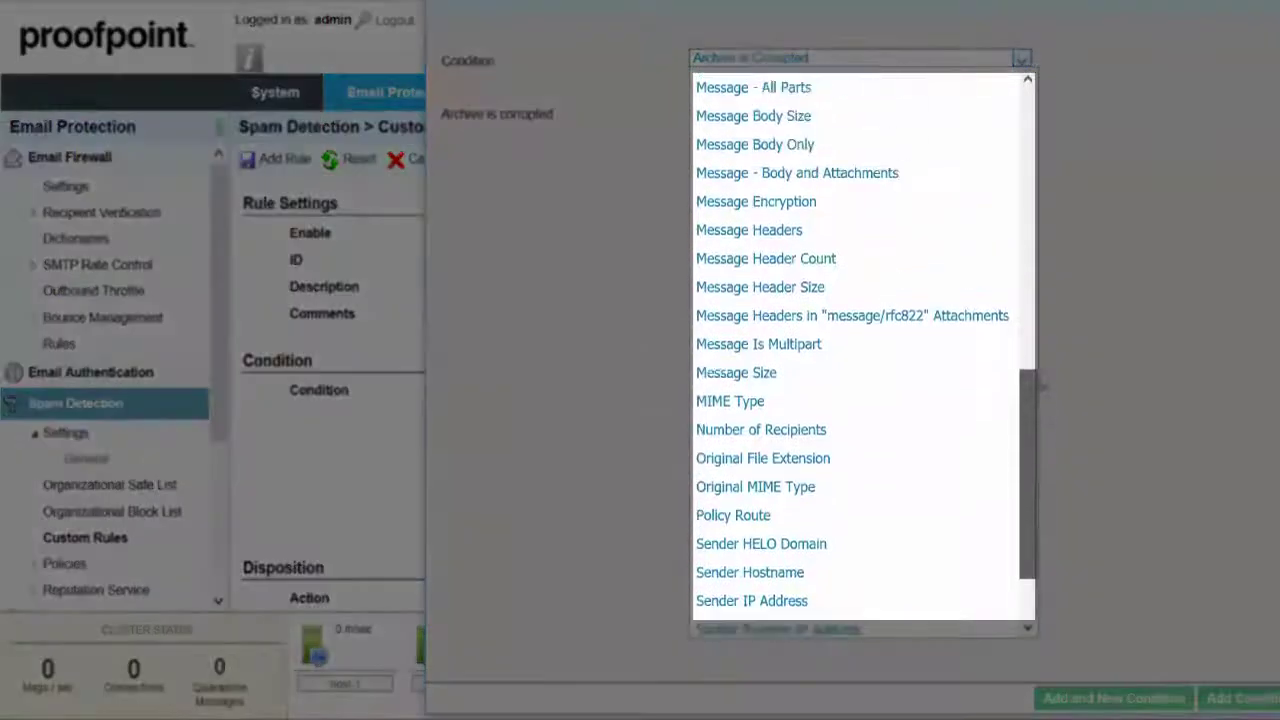
{"action": "left_click_drag", "start_coordinate": [1041, 385], "coordinate": [1028, 426]}
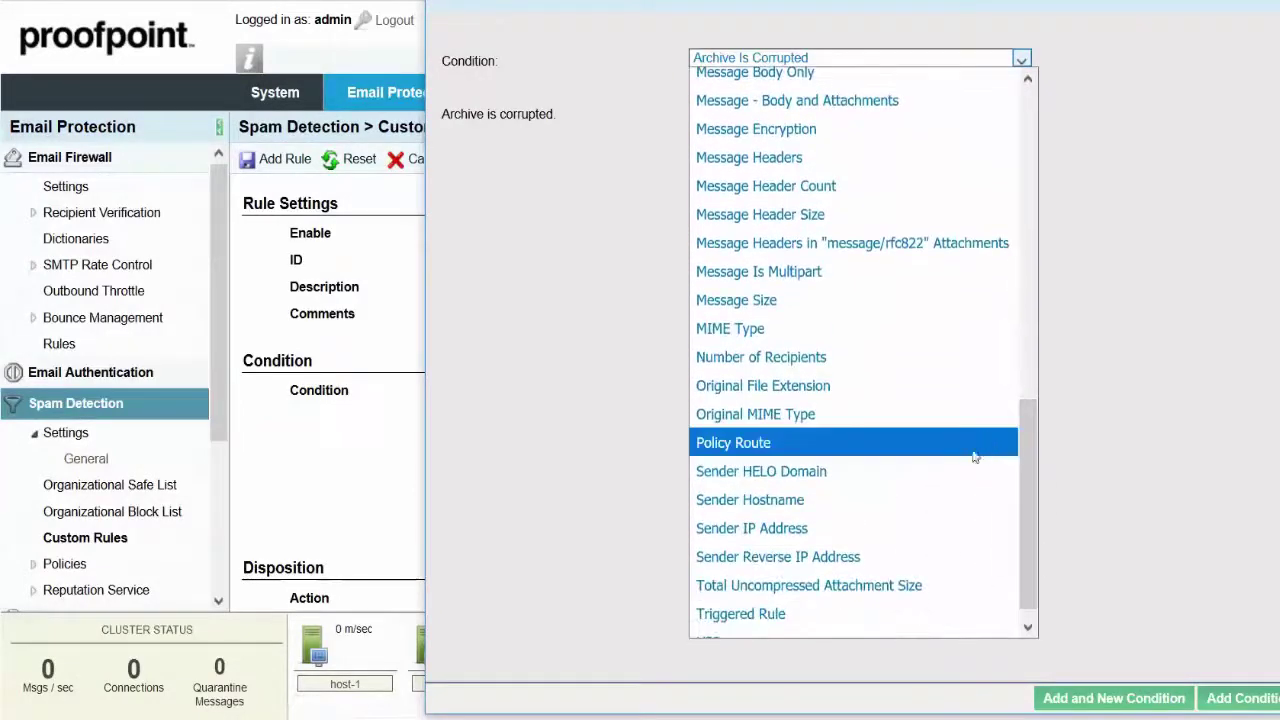
{"action": "left_click", "coordinate": [789, 500]}
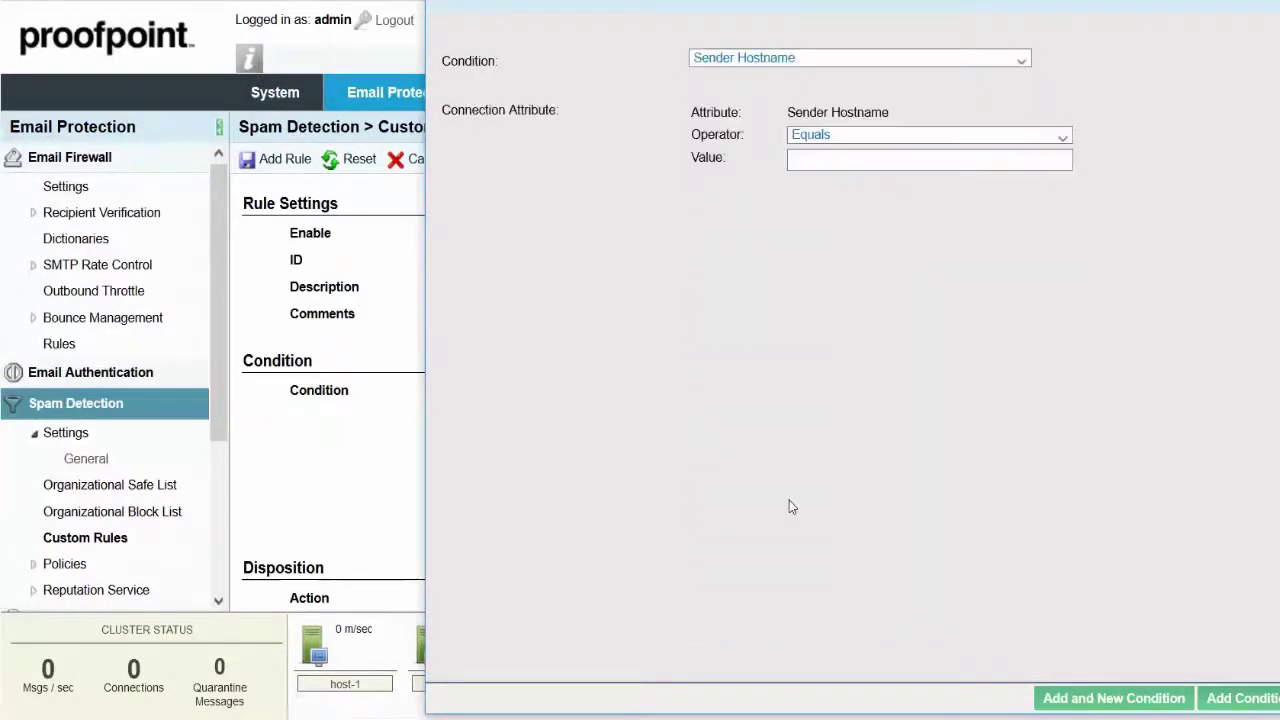
{"action": "left_click", "coordinate": [1062, 136]}
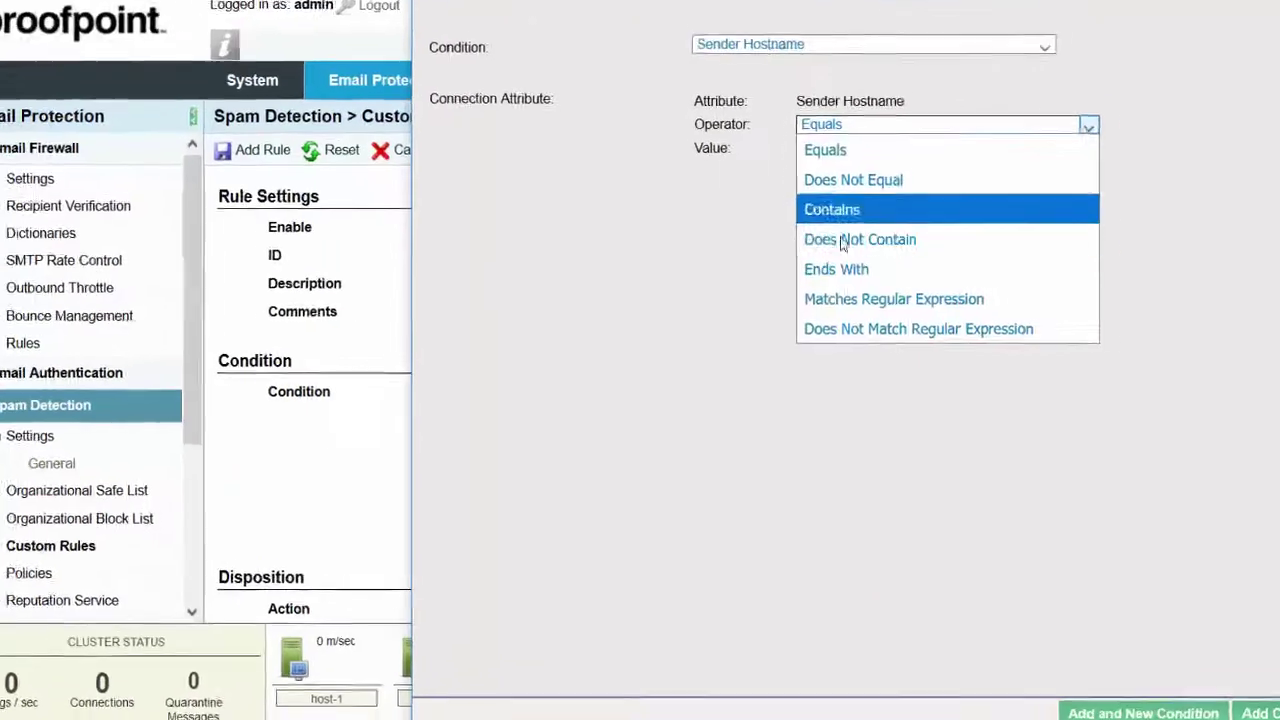
{"action": "left_click", "coordinate": [845, 269]}
{"action": "left_click", "coordinate": [820, 153]}
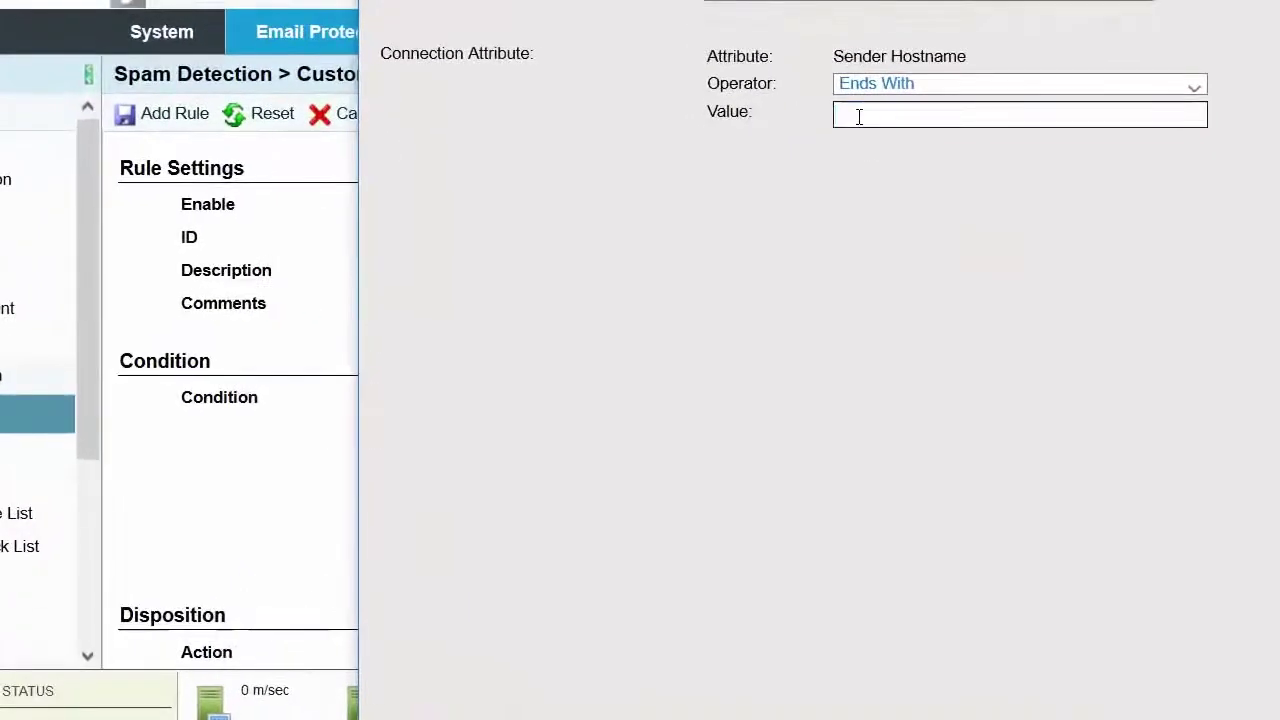
{"action": "type", "text": ".mailchimp.c"}
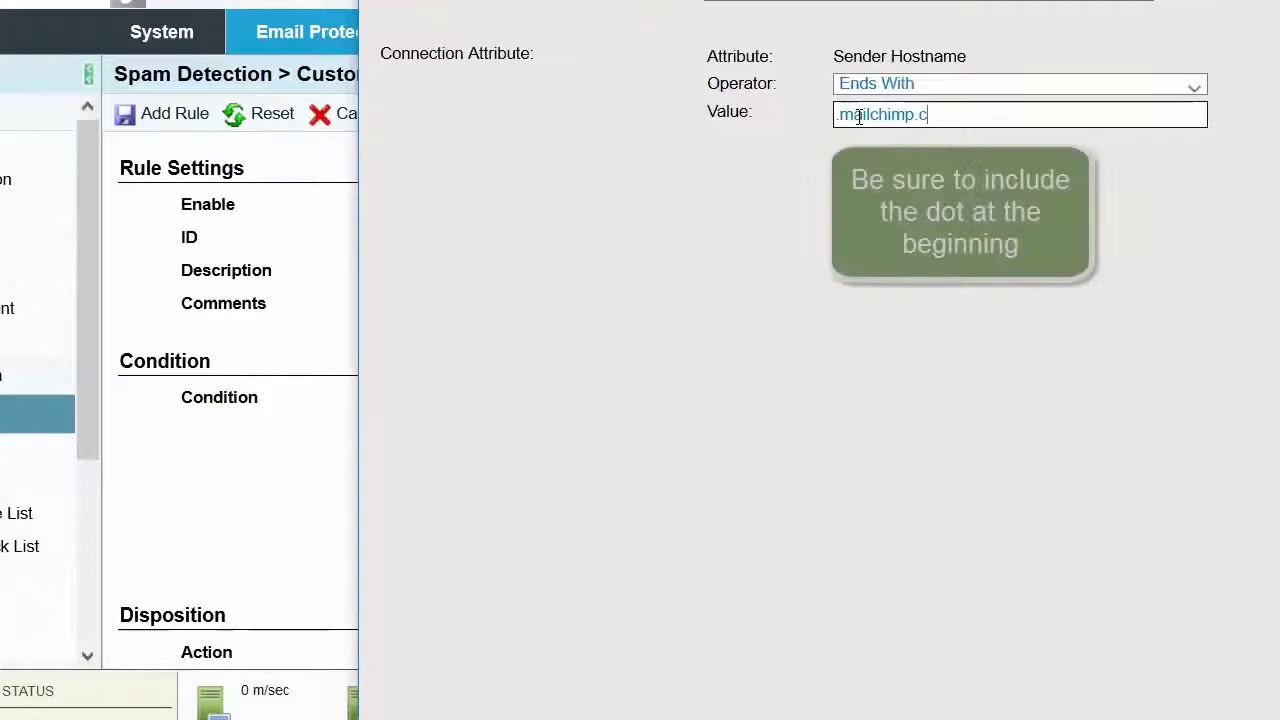
{"action": "type", "text": "om"}
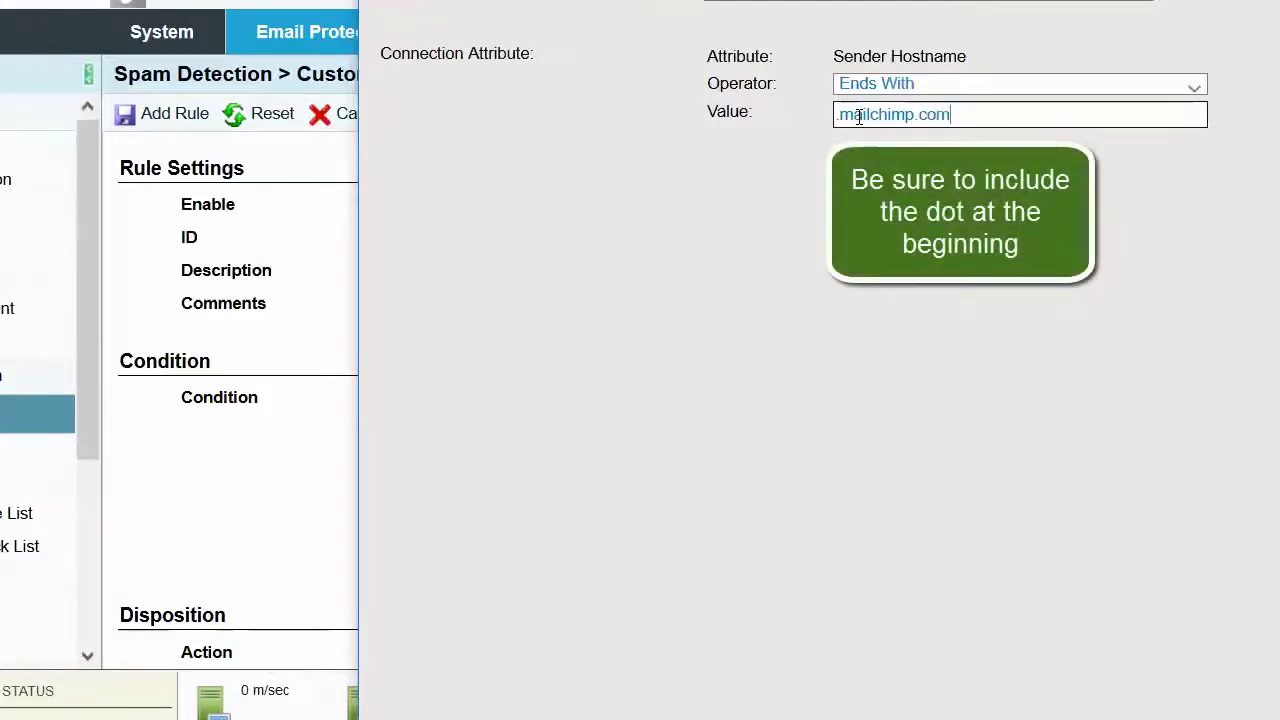
{"action": "left_click_drag", "start_coordinate": [843, 115], "coordinate": [835, 115]}
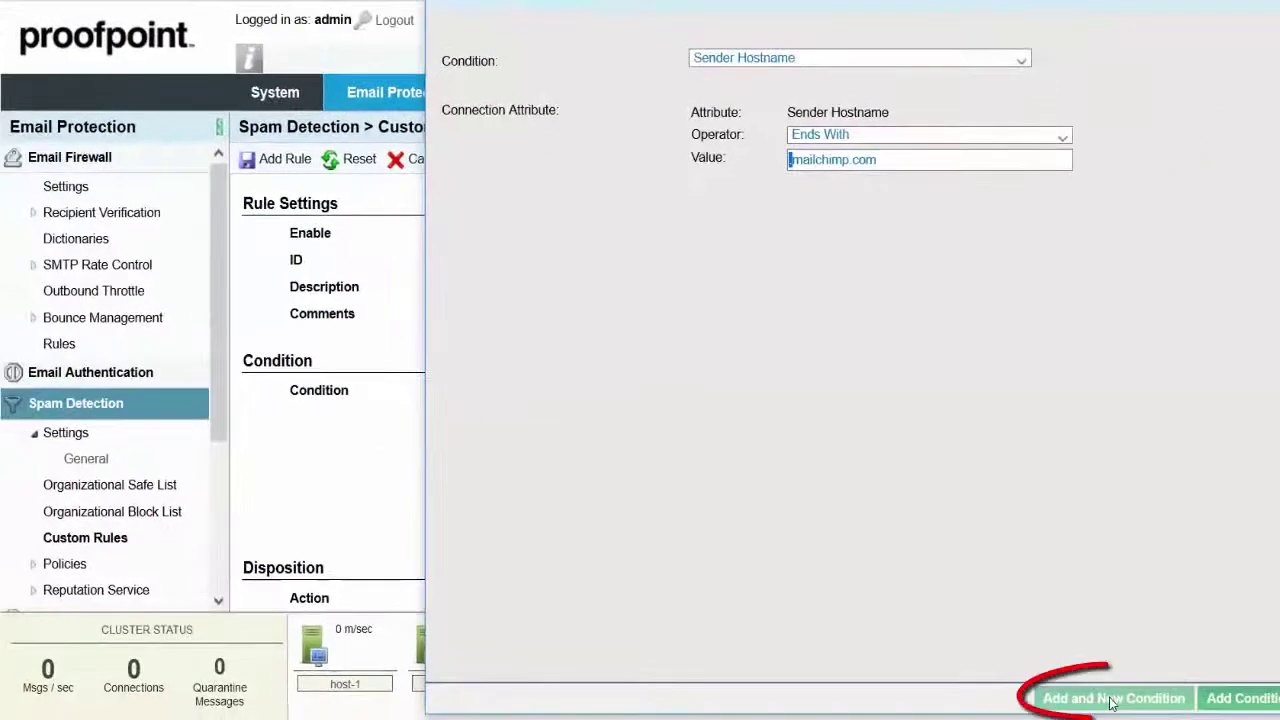
Step: Store the hostname condition, then AND a From (Address Only) header Equals the marketing sender address
{"action": "left_click", "coordinate": [1108, 700]}
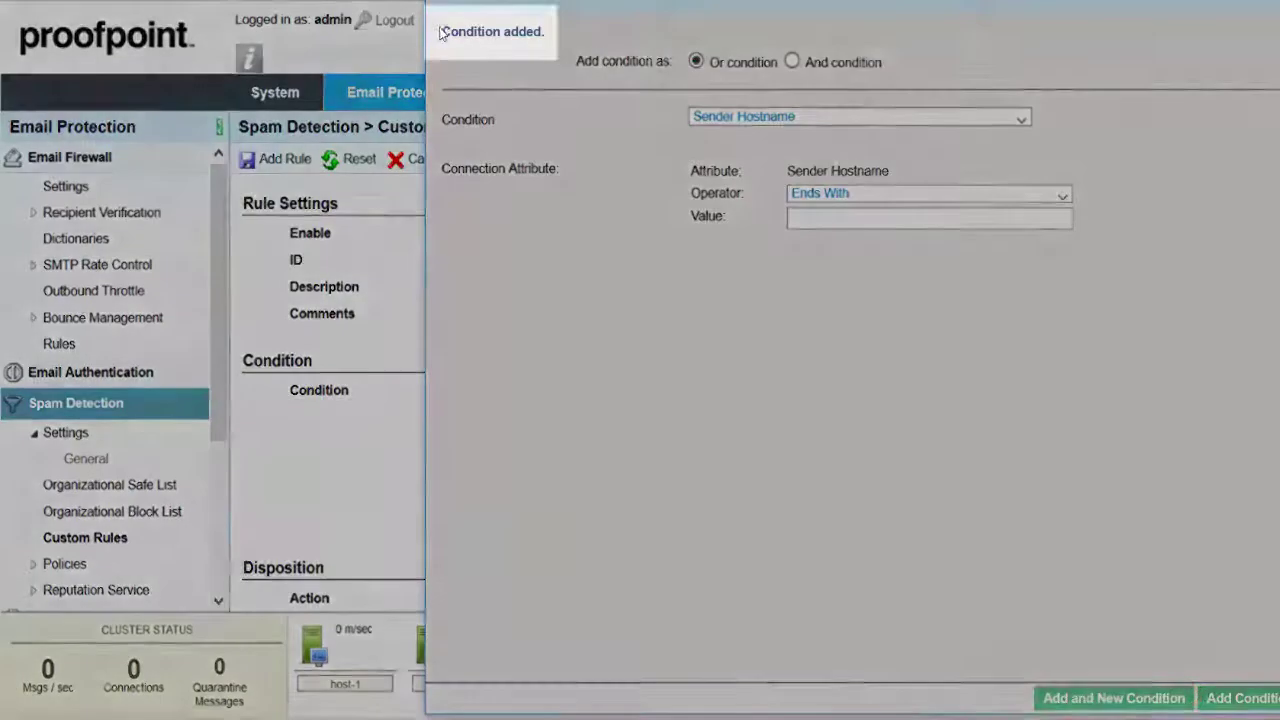
{"action": "left_click_drag", "start_coordinate": [440, 33], "coordinate": [553, 35]}
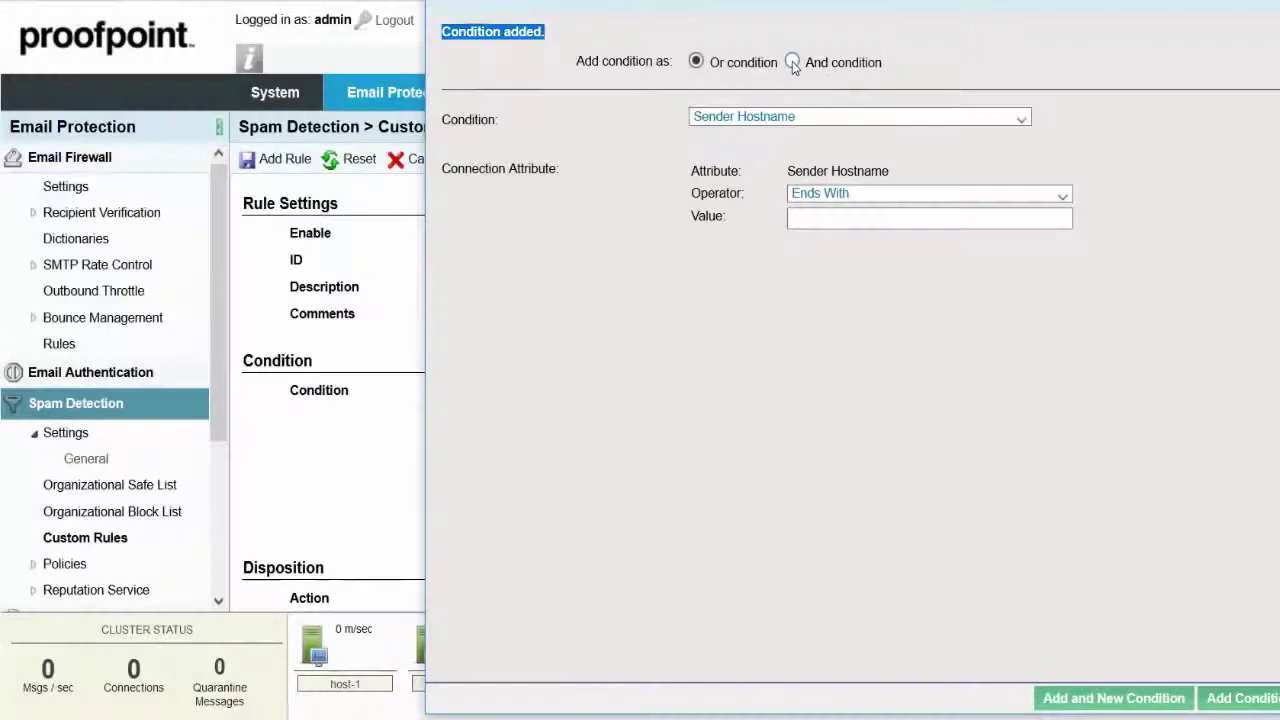
{"action": "left_click", "coordinate": [792, 62]}
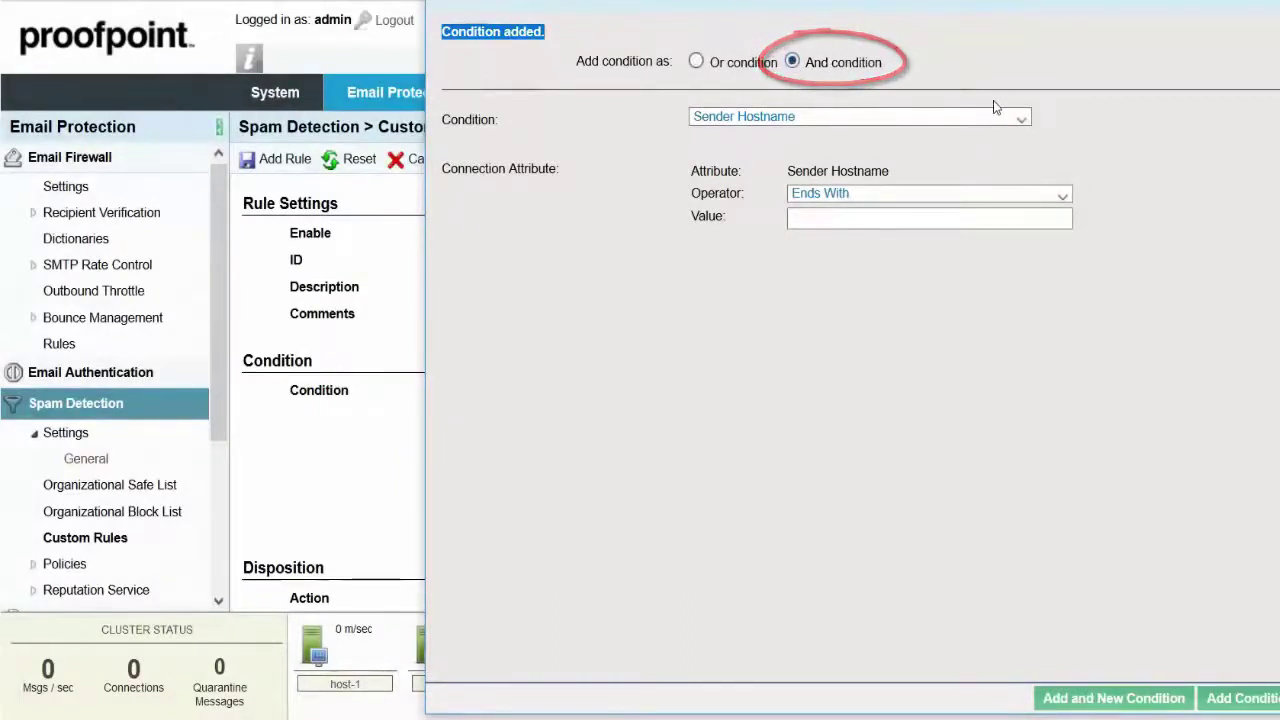
{"action": "left_click", "coordinate": [1021, 117]}
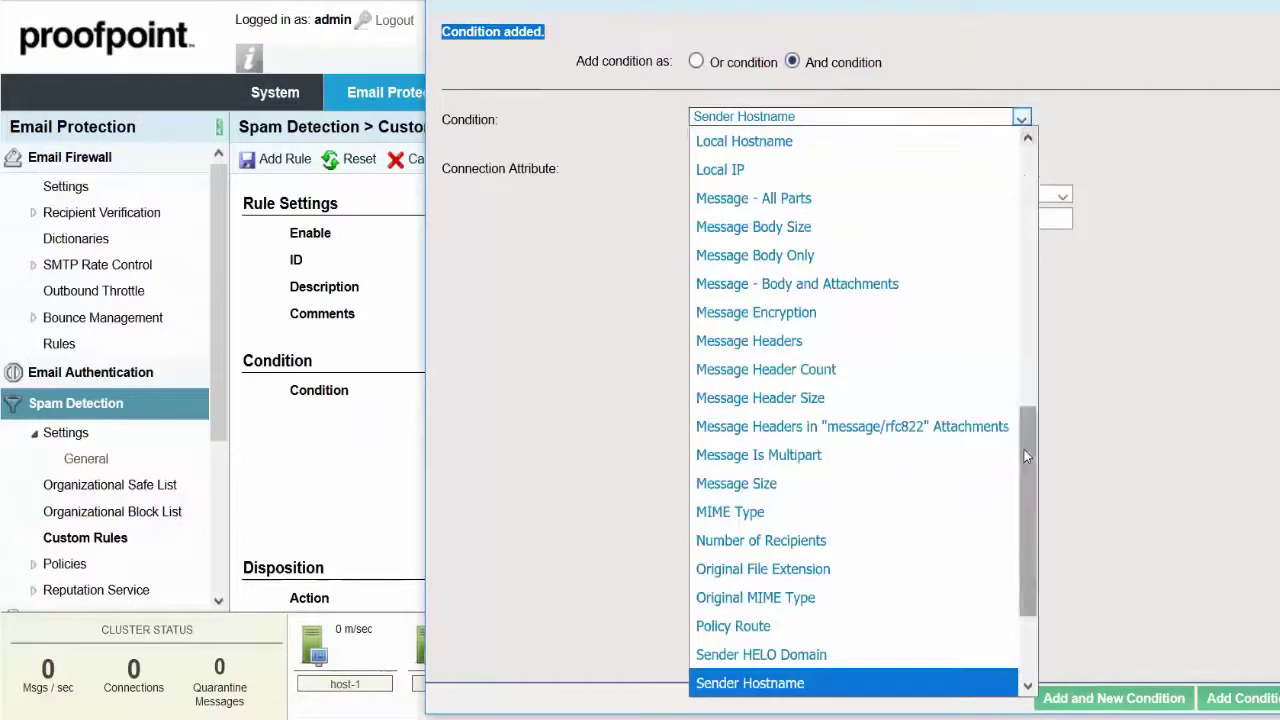
{"action": "left_click", "coordinate": [772, 348]}
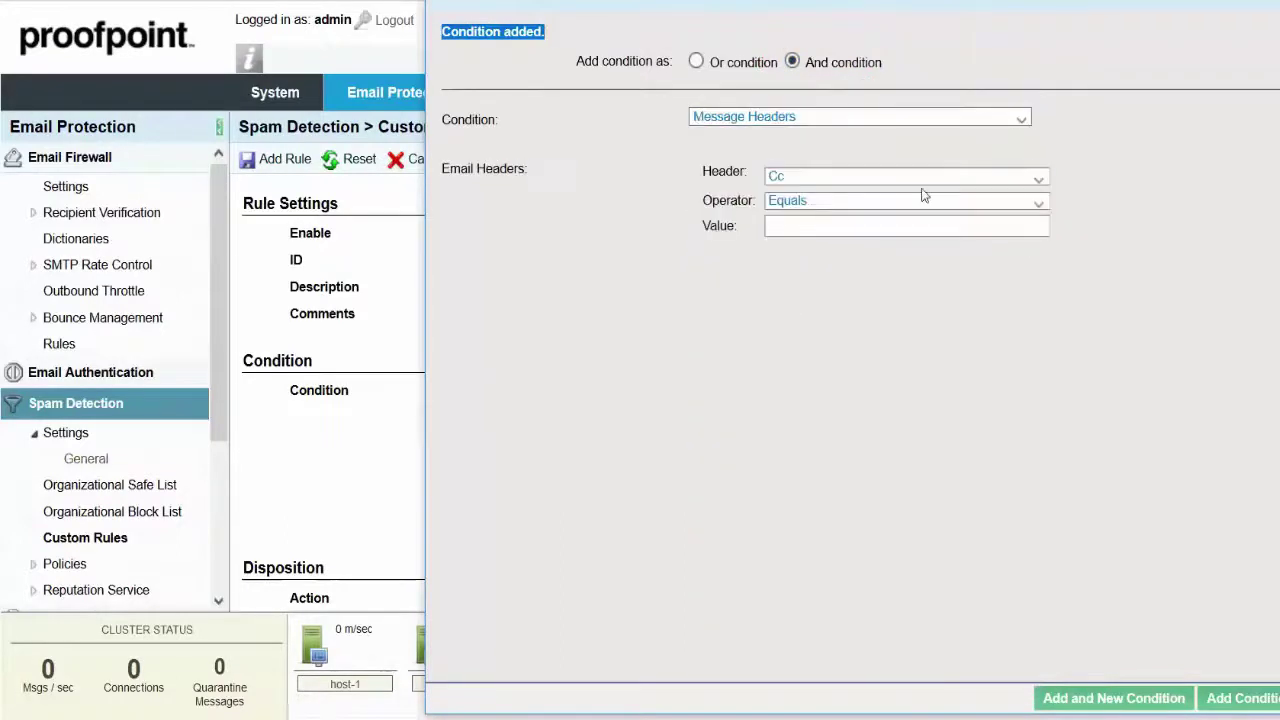
{"action": "left_click", "coordinate": [1036, 181]}
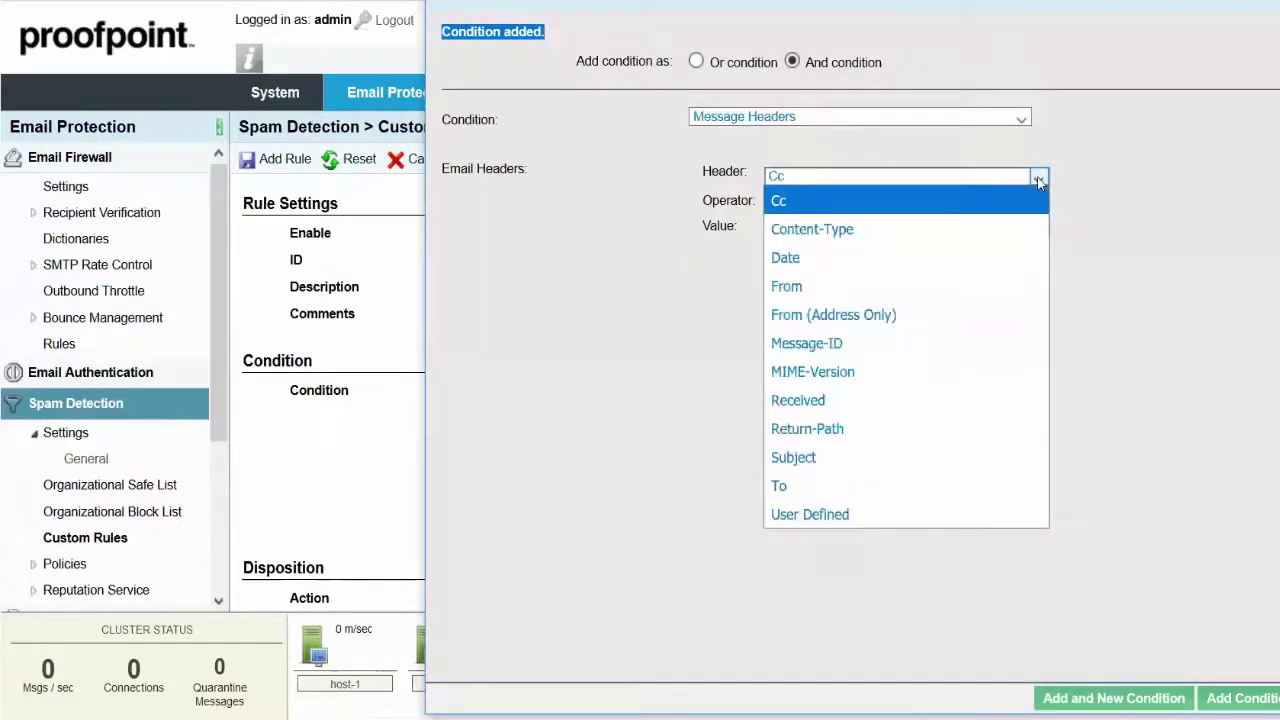
{"action": "left_click", "coordinate": [860, 316]}
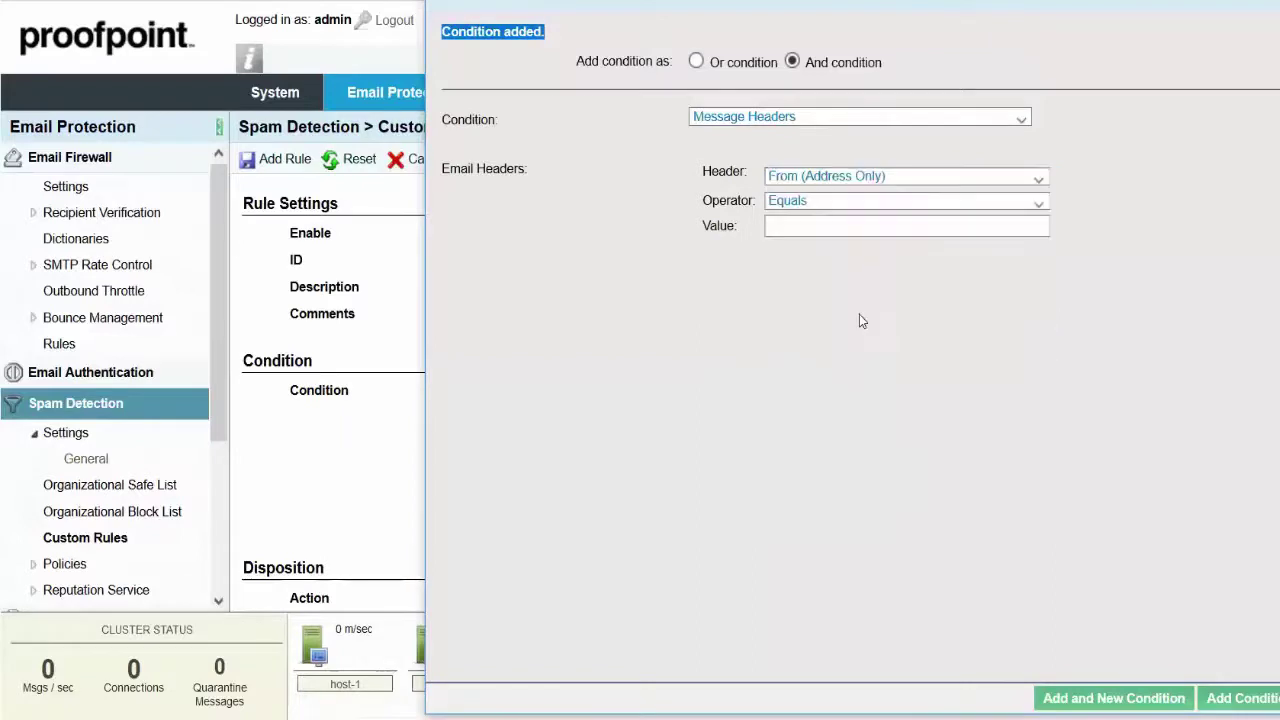
{"action": "left_click", "coordinate": [808, 227]}
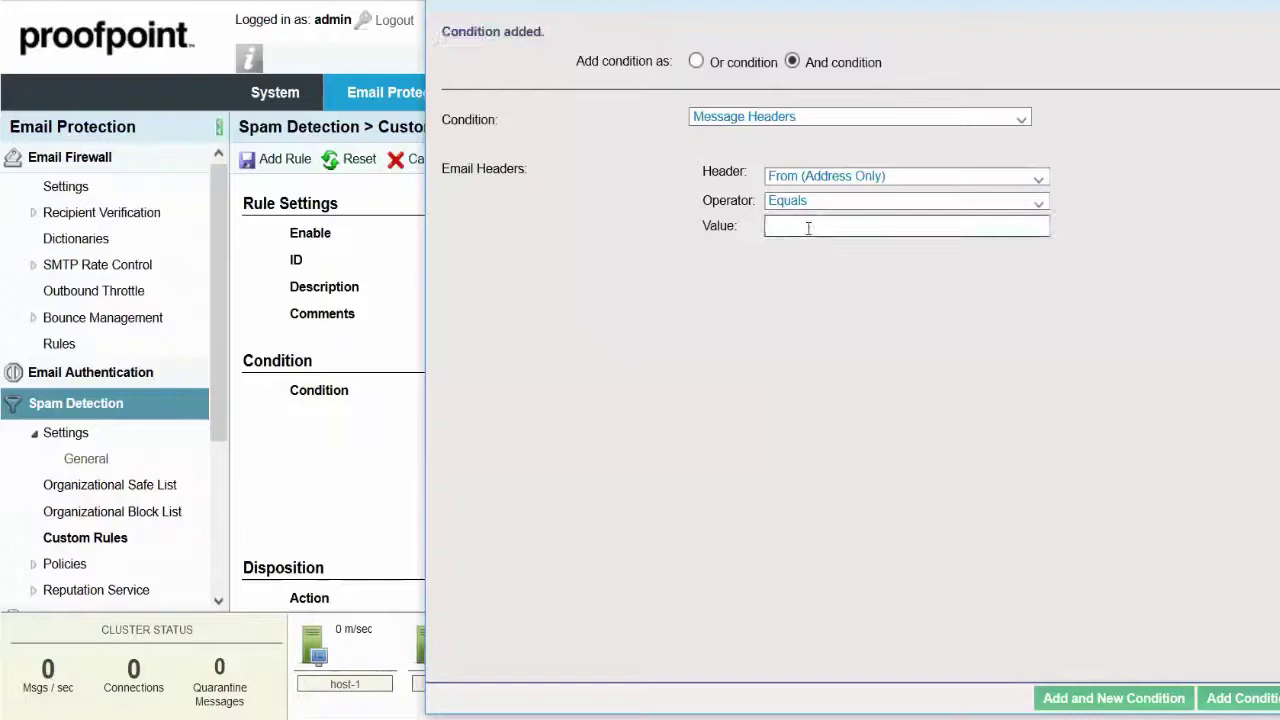
{"action": "type", "text": "m"}
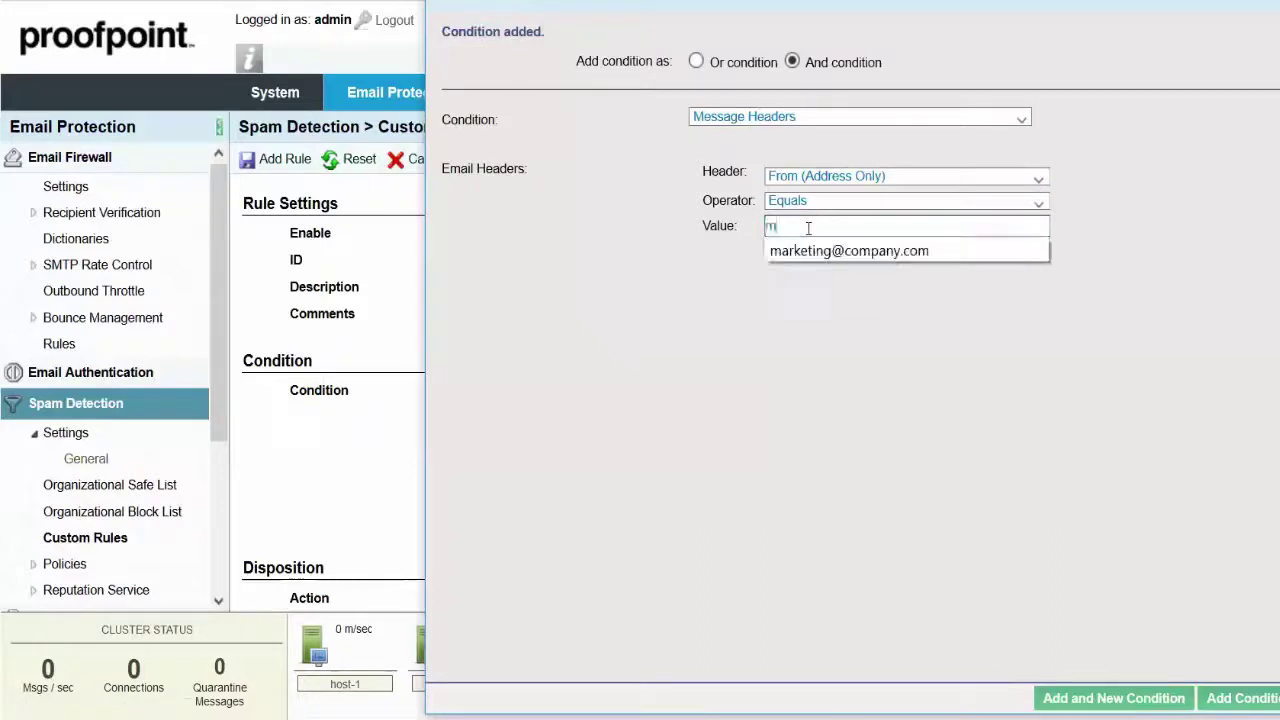
{"action": "type", "text": "ar"}
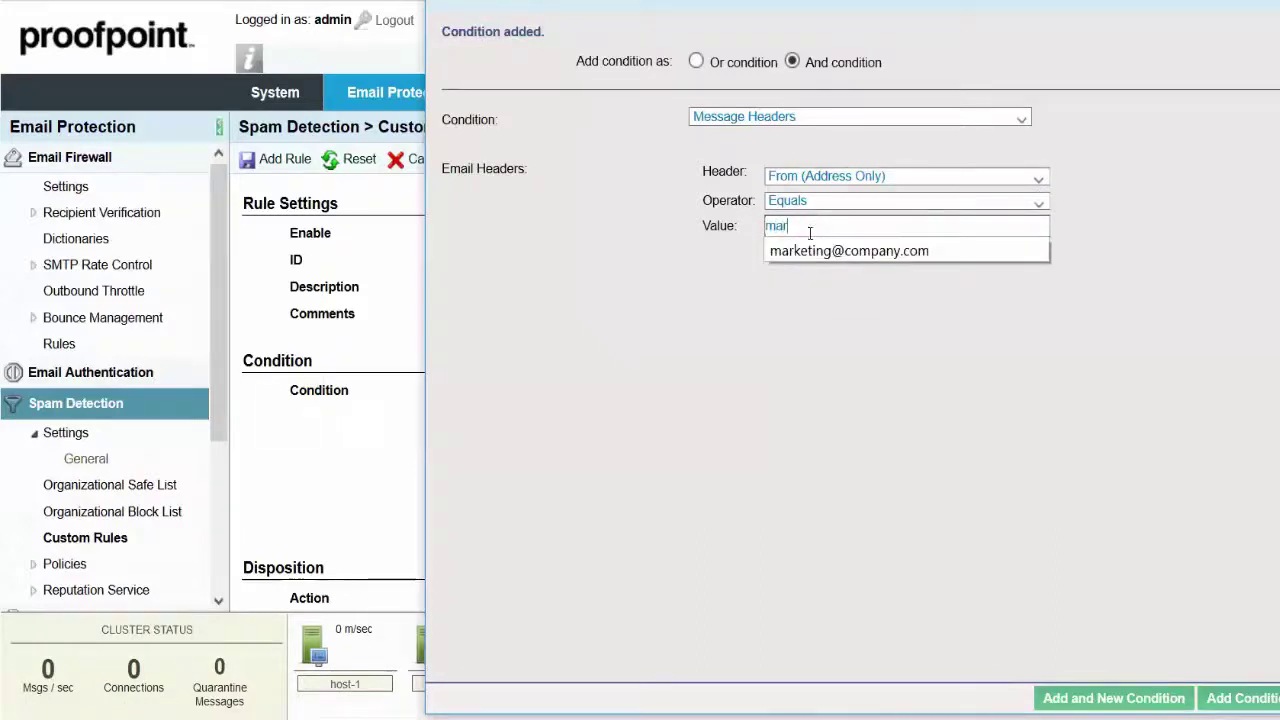
{"action": "left_click", "coordinate": [810, 250]}
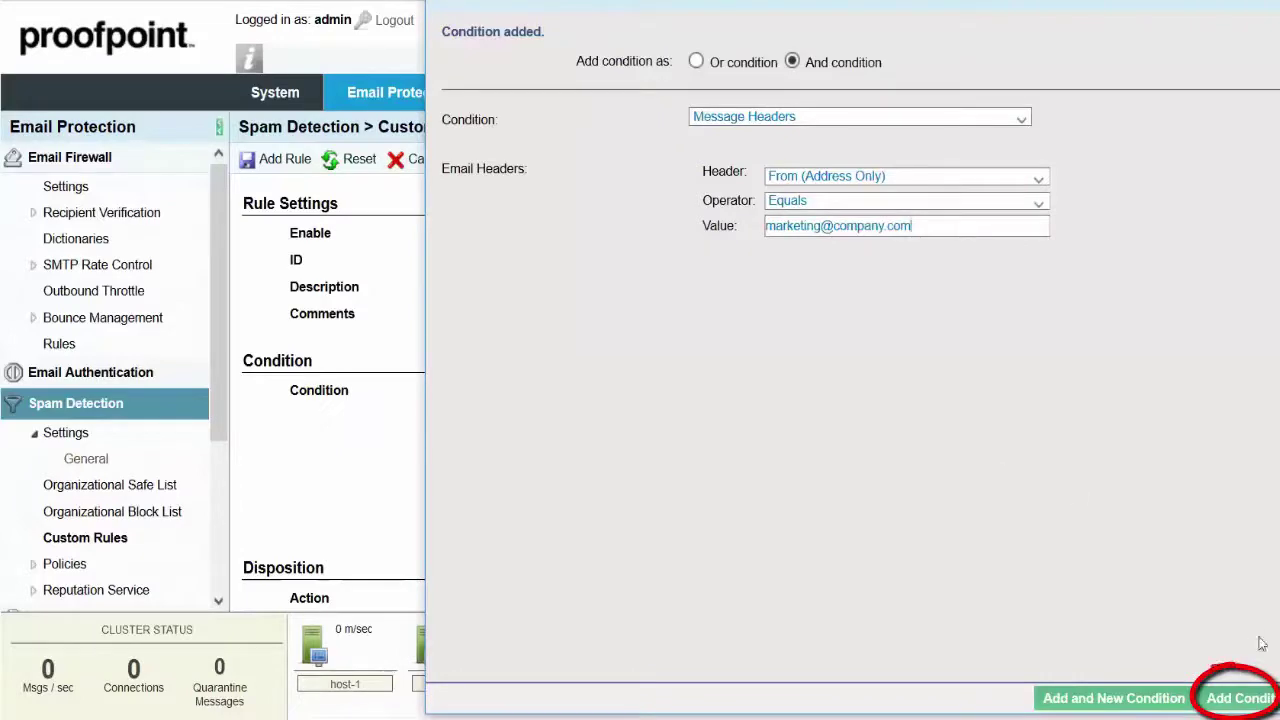
{"action": "left_click", "coordinate": [1246, 700]}
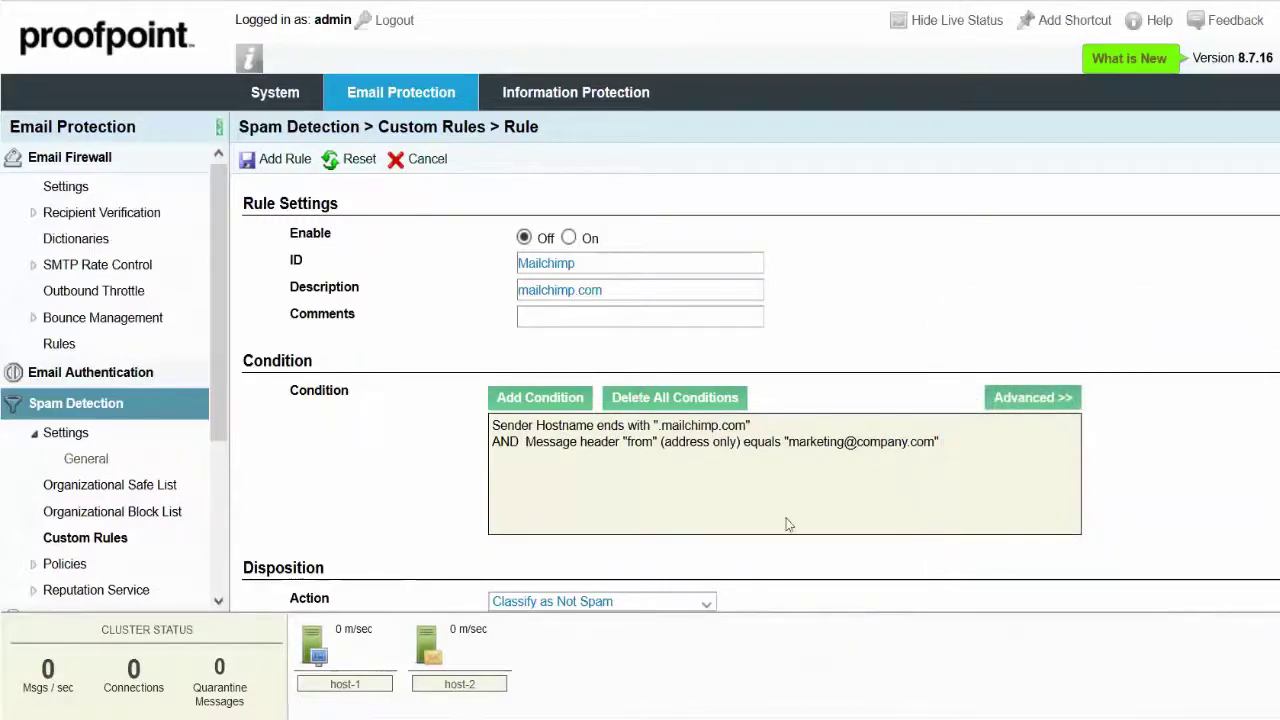
Step: Expand the Disposition Action dropdown, currently set to Classify as Not Spam
{"action": "left_click", "coordinate": [706, 601]}
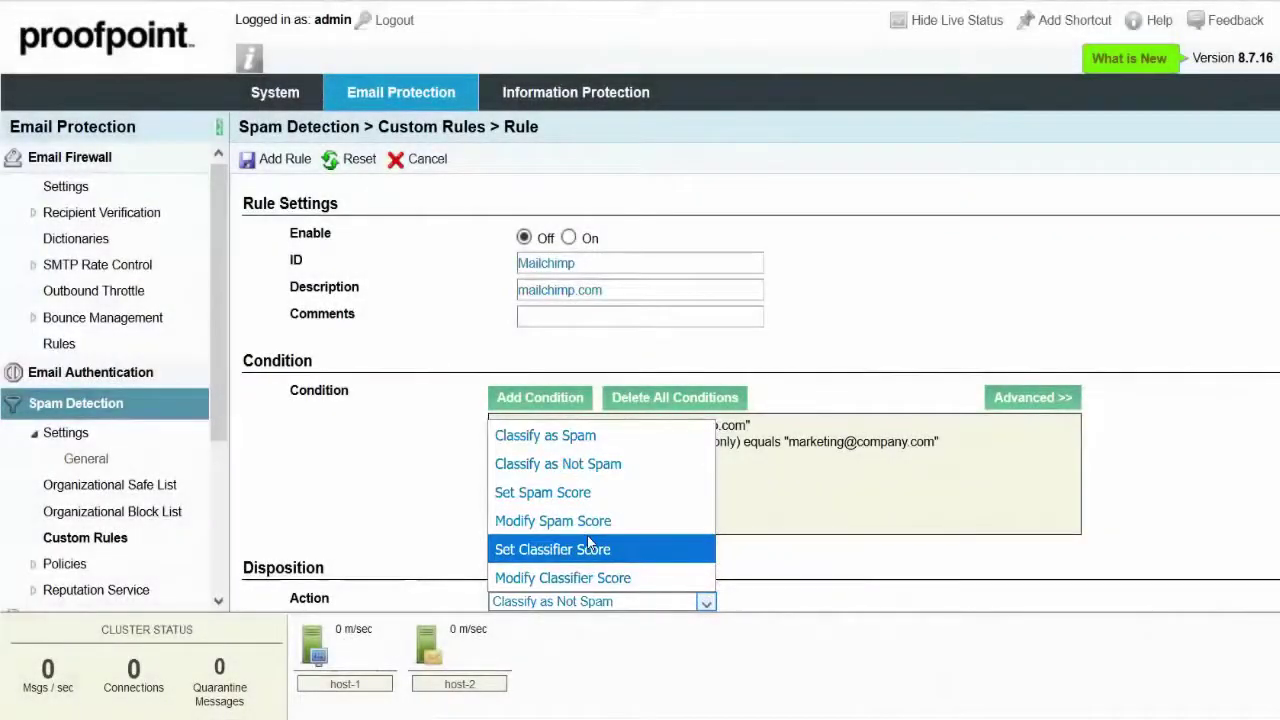
Step: Change the disposition action to Set Classifier Score, with classifier Bulk and score 0
{"action": "left_click", "coordinate": [588, 548]}
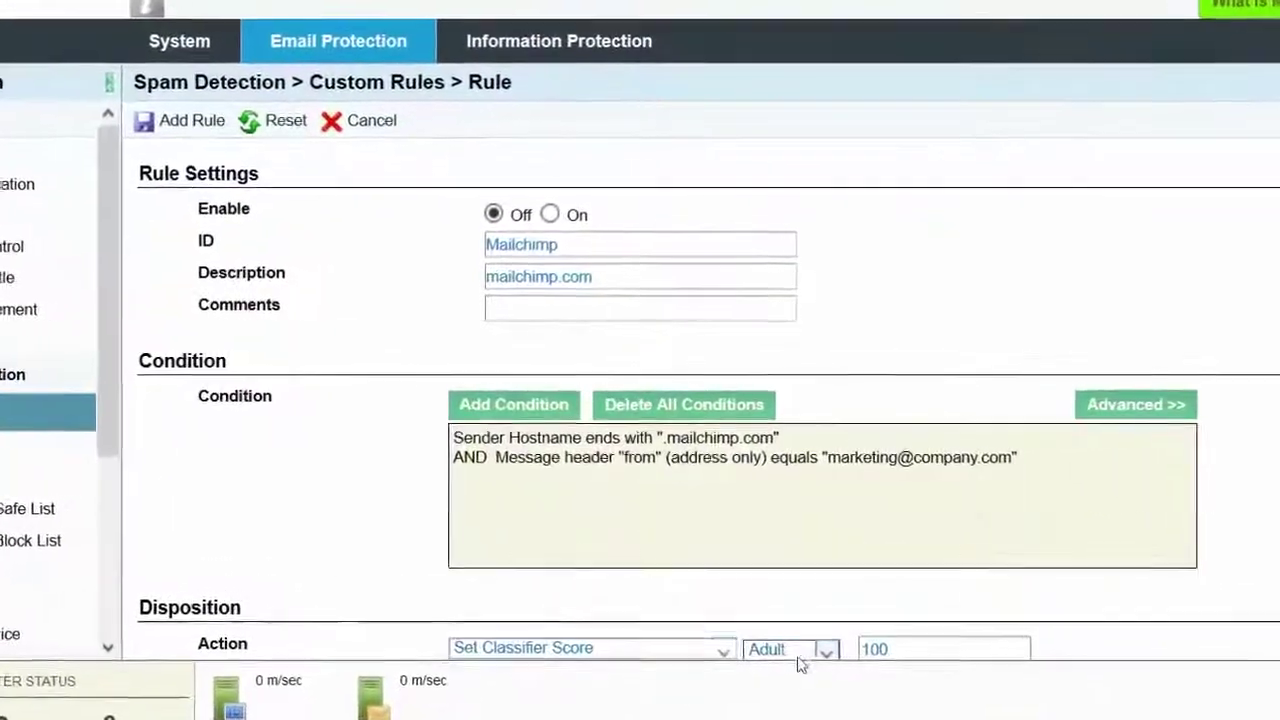
{"action": "left_click", "coordinate": [814, 634]}
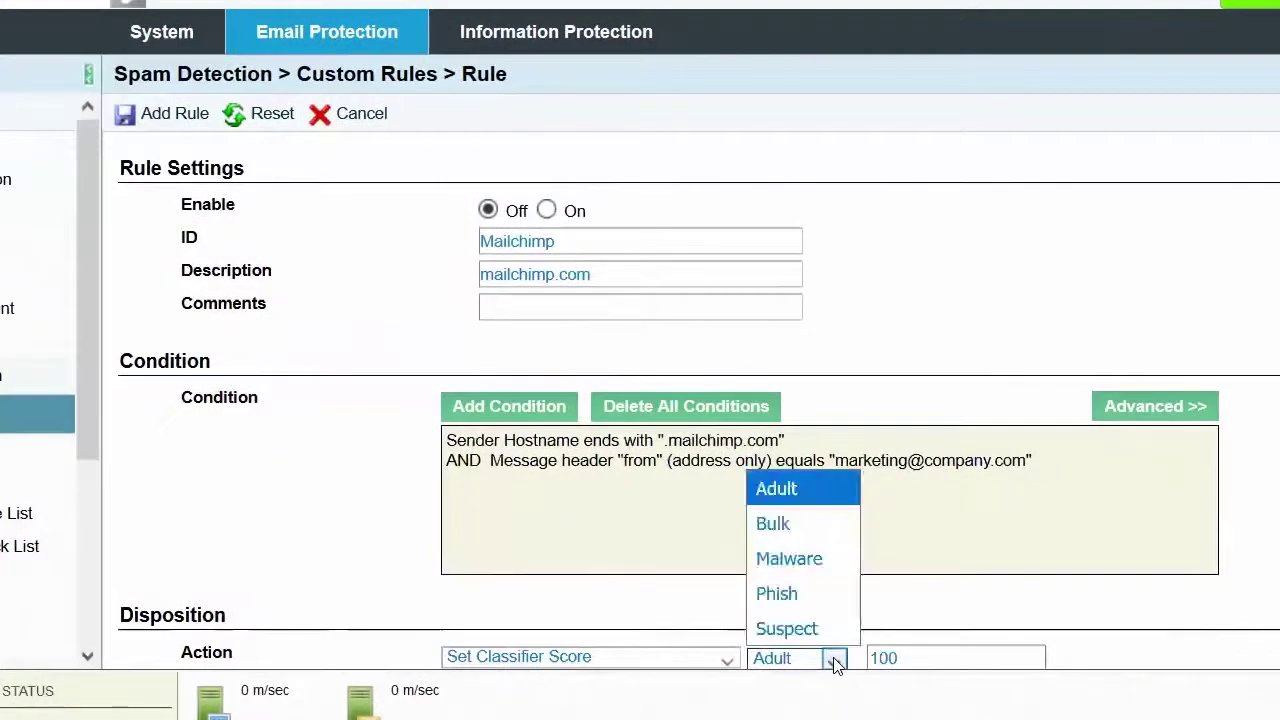
{"action": "left_click", "coordinate": [781, 524]}
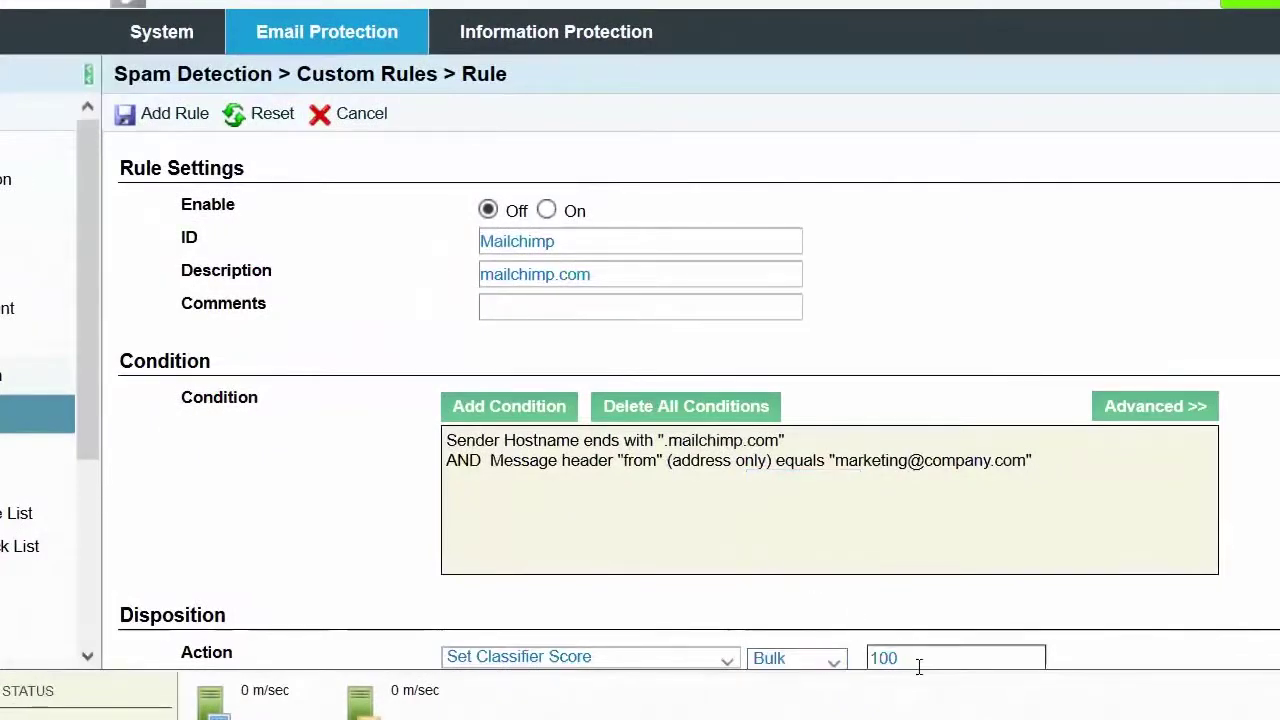
{"action": "left_click_drag", "start_coordinate": [915, 657], "coordinate": [838, 652]}
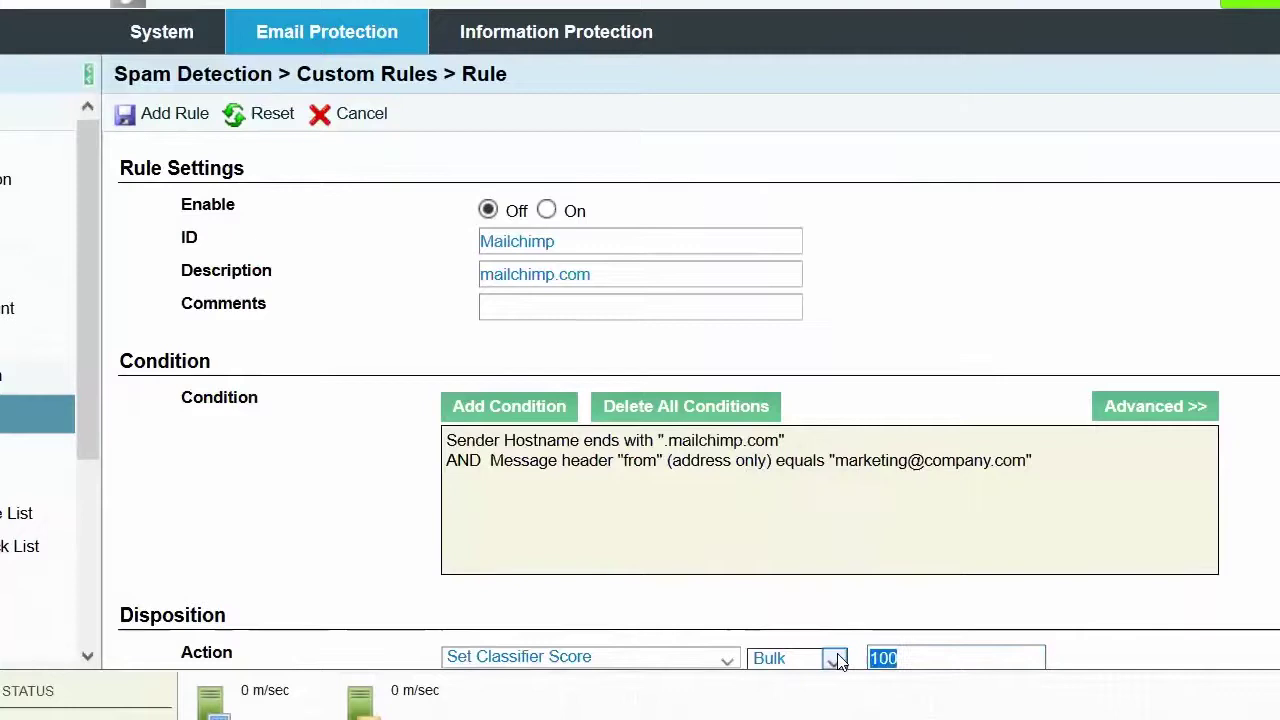
{"action": "type", "text": "0"}
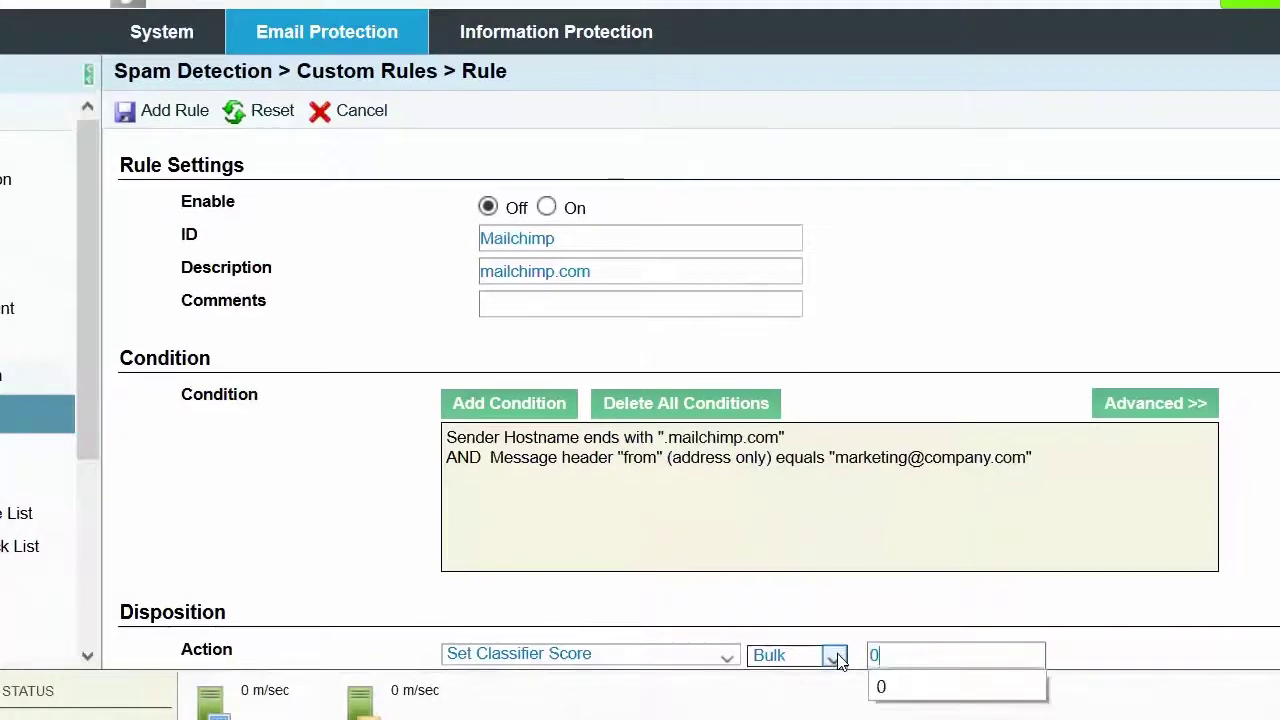
{"action": "left_click", "coordinate": [895, 688]}
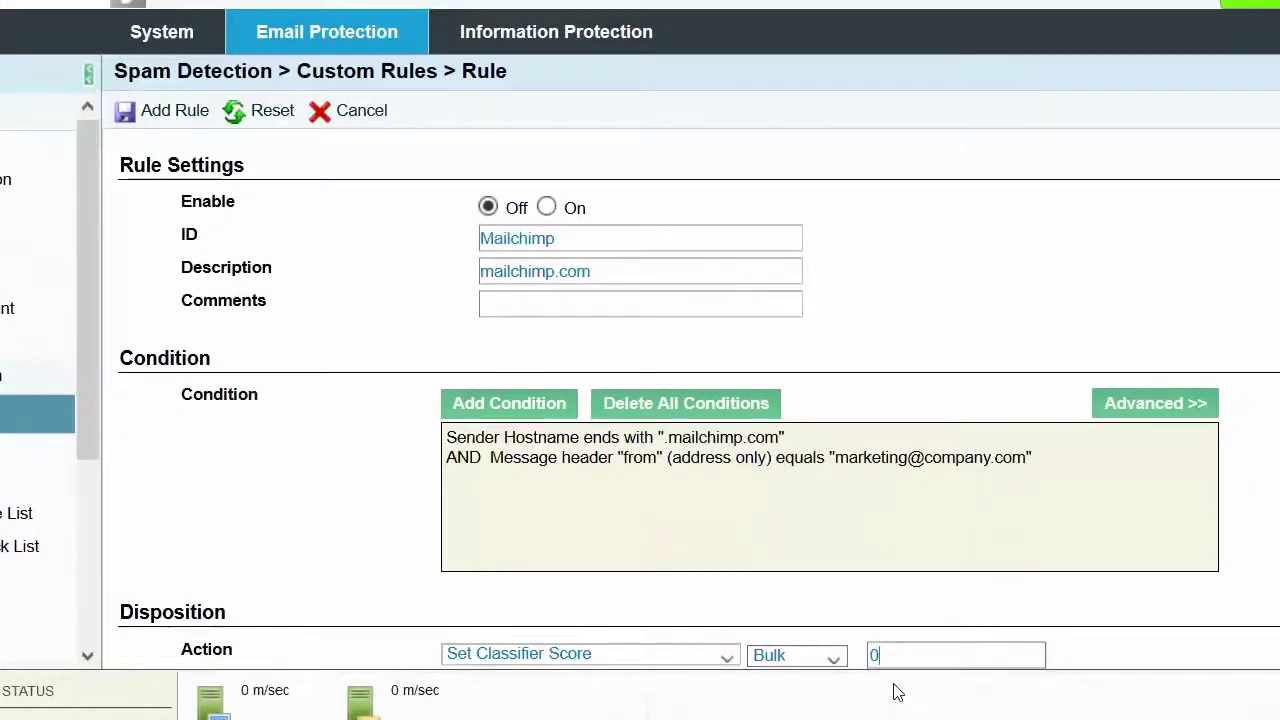
Step: Save the Mailchimp custom rule with Add Rule in the toolbar
{"action": "left_click", "coordinate": [157, 113]}
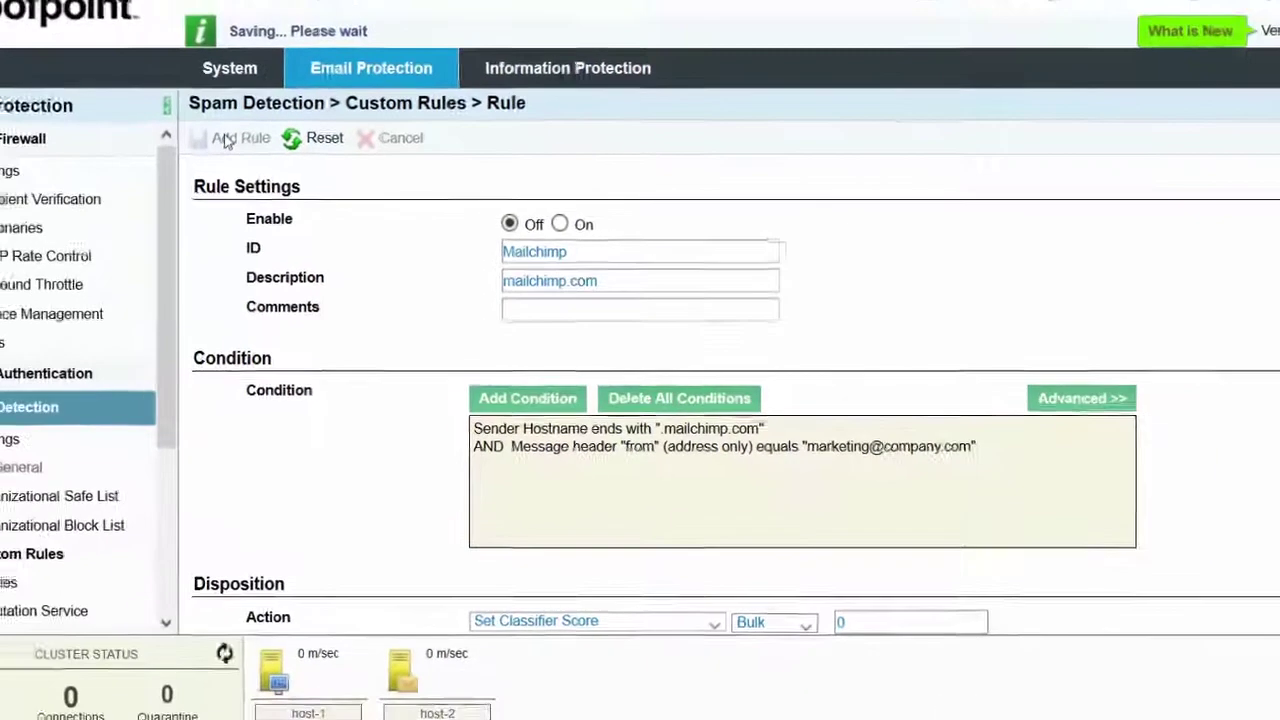